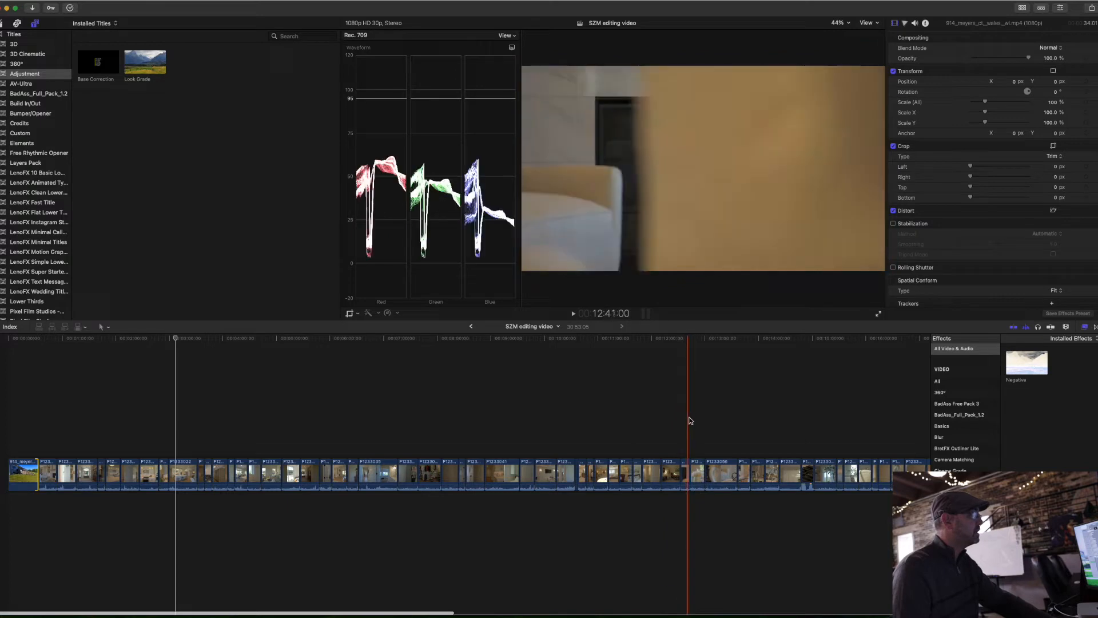
Step: Move the clips from P1233054 to the end of the timeline above the main storyline, near its beginning
left_click_drag(685, 416, 810, 520)
scroll(811, 521, "right", 5)
scroll(810, 520, "right", 15)
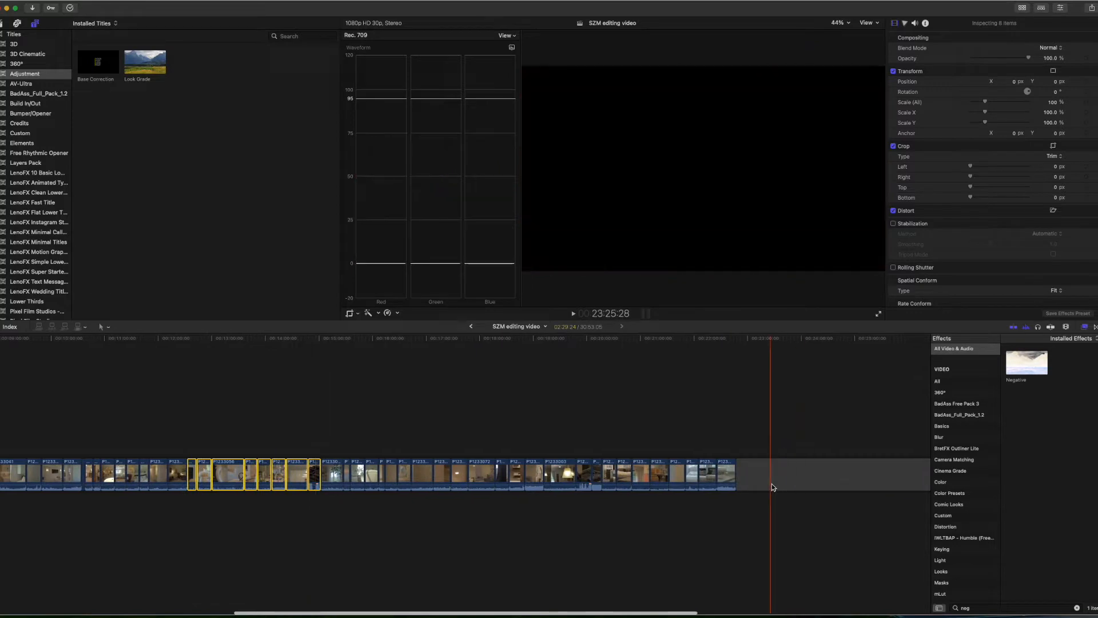
left_click_drag(723, 414, 322, 507)
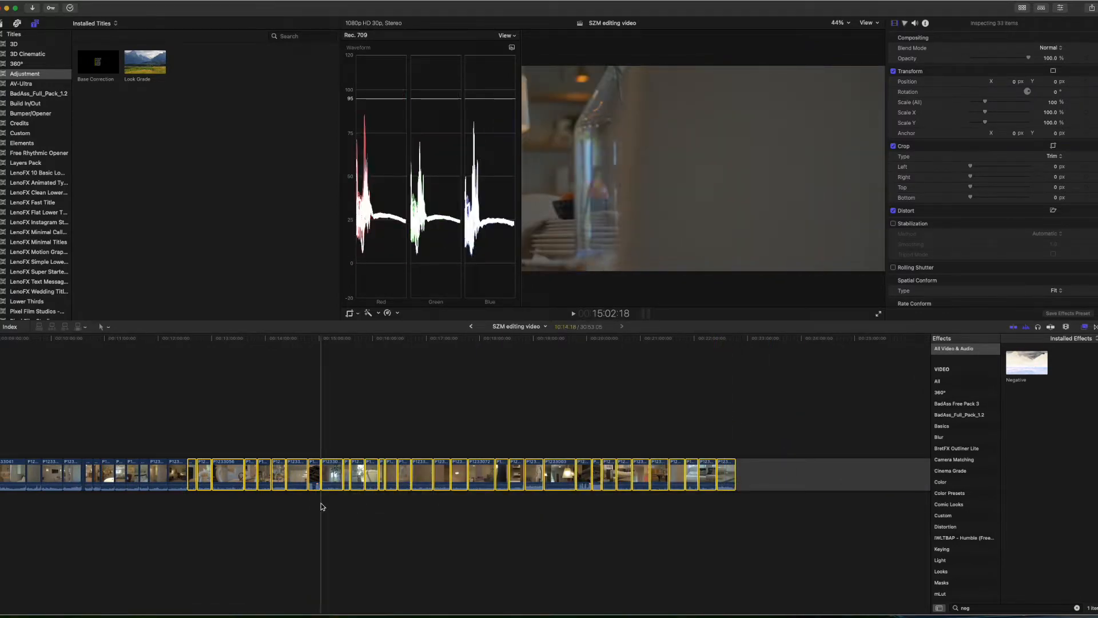
scroll(230, 472, "left", 1)
scroll(230, 471, "right", 1)
key("super+minus")
scroll(231, 471, "left", 4)
left_click_drag(330, 473, 126, 366)
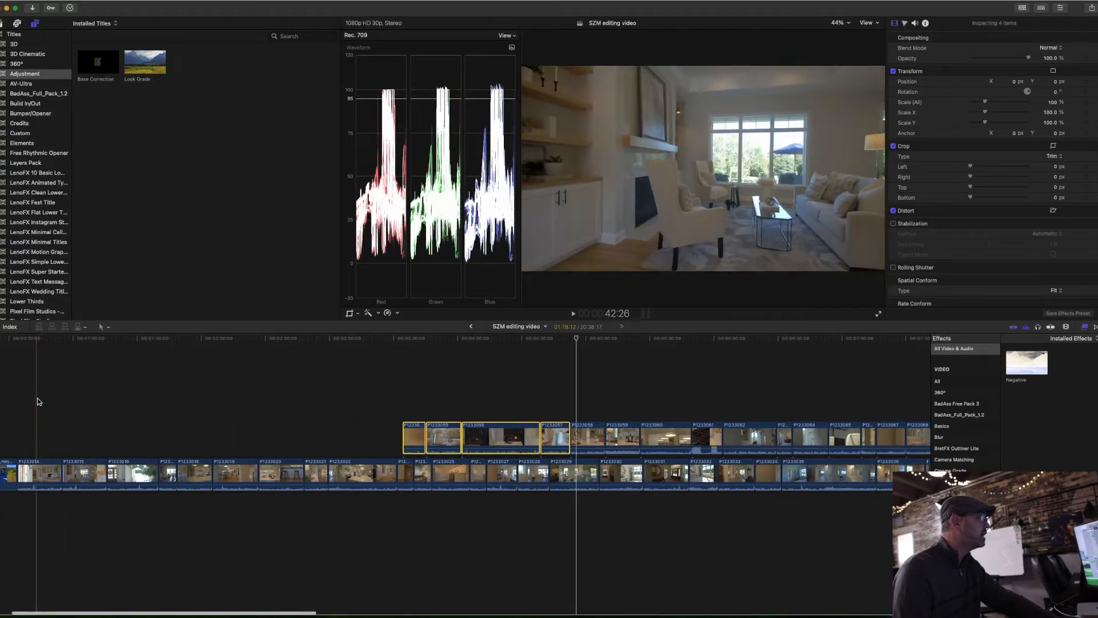
Step: Insert the living-room clips P1233054 to P1233057 into the main storyline directly after P1233014
left_click(56, 399)
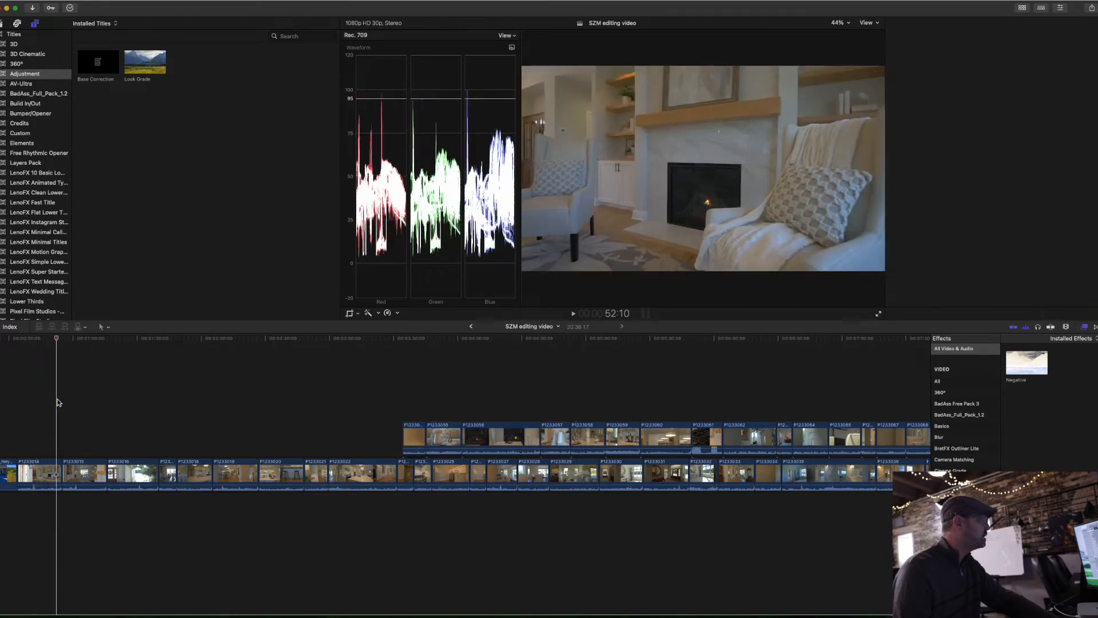
left_click_drag(545, 418, 63, 477)
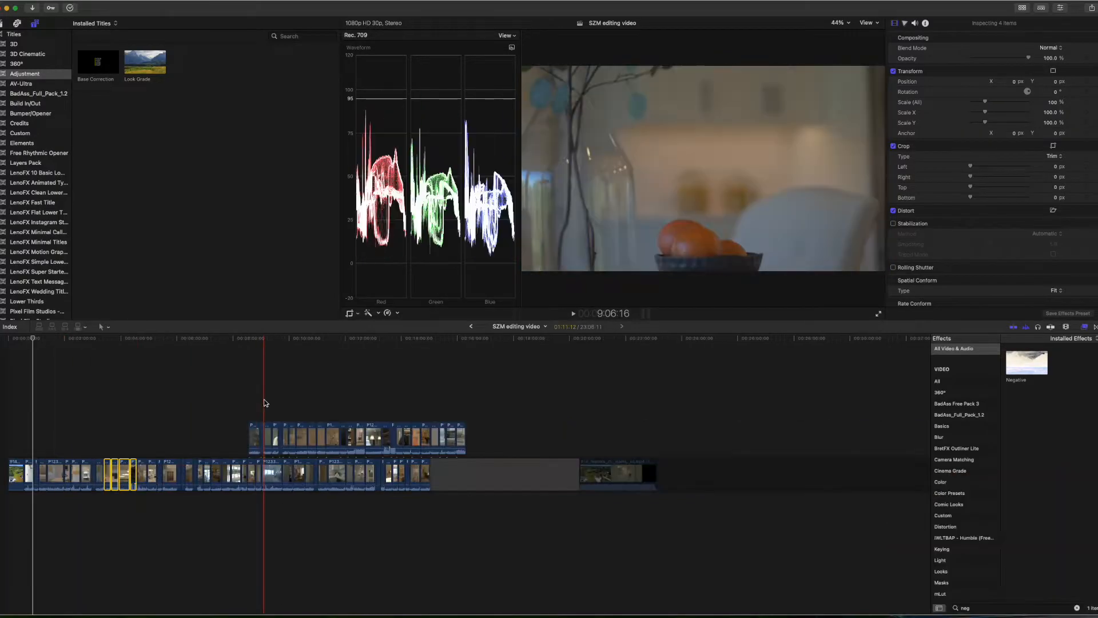
key("super+equal")
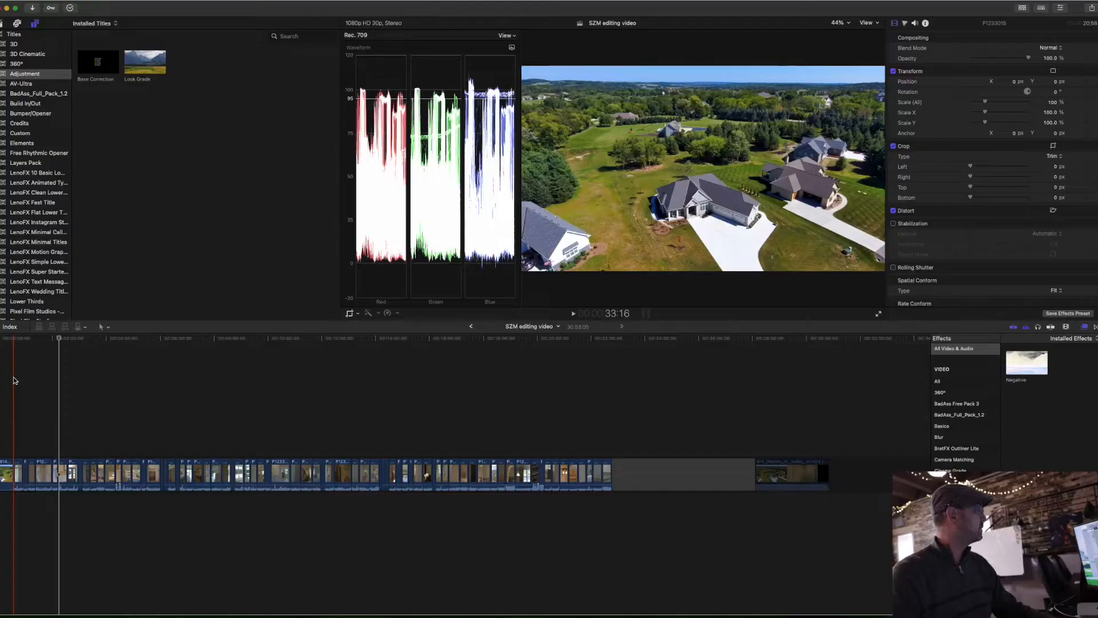
key("super+equal")
key("super+equal")
key("super+equal")
key("super+equal")
key("super+equal")
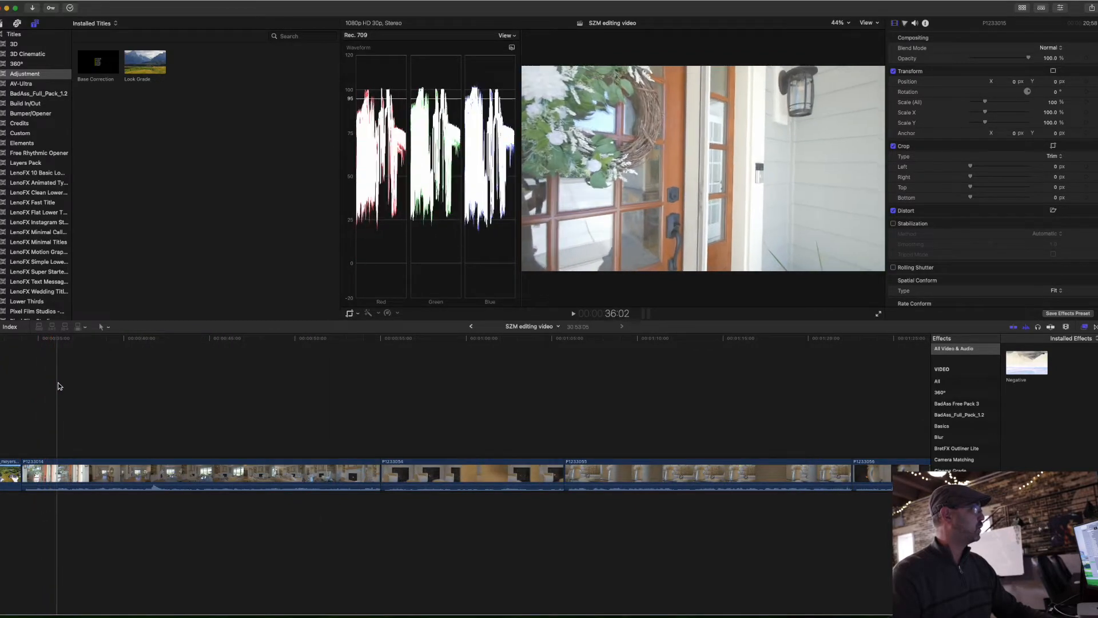
scroll(70, 387, "left", 5)
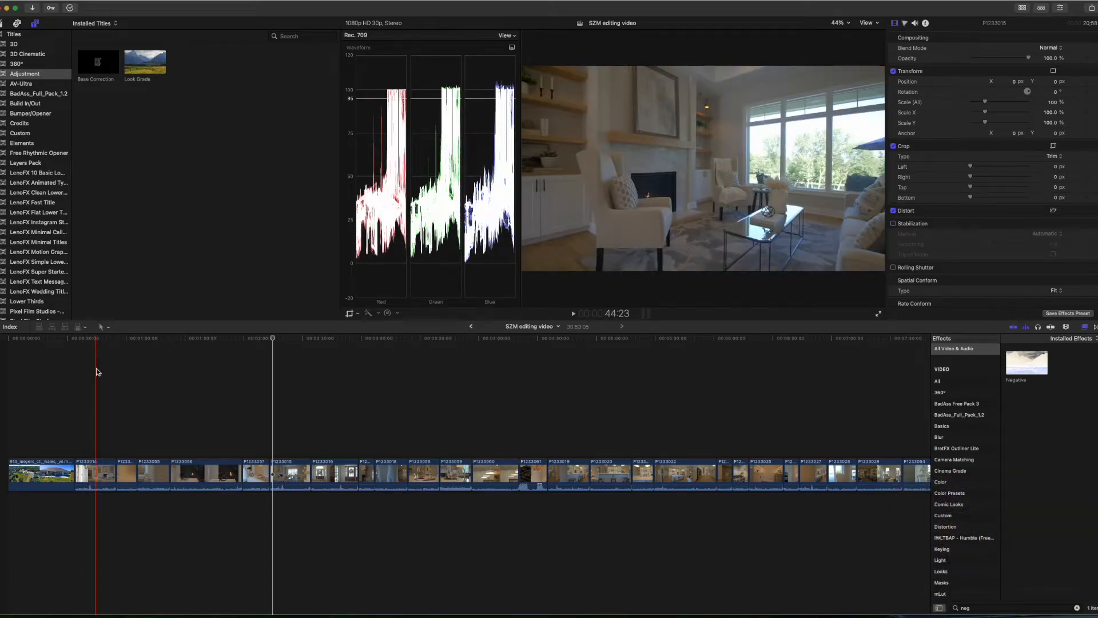
Step: Add a keyframed Color Wheels correction to clip P1233014 at 37:09, lowering the brightness of the shadows and highlights
left_click(109, 337)
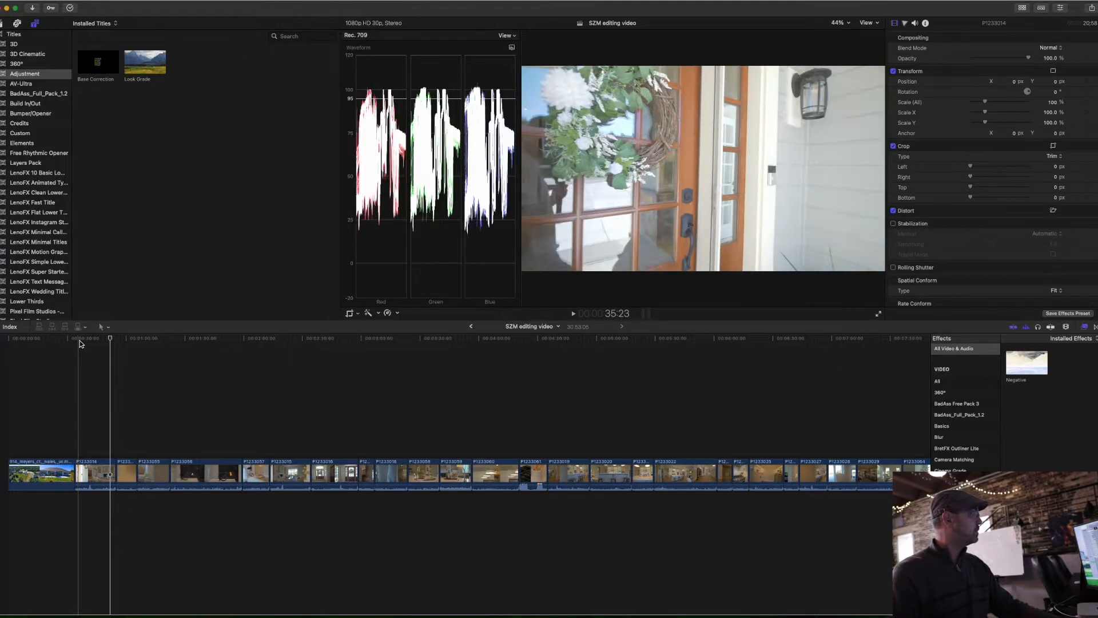
left_click(81, 474)
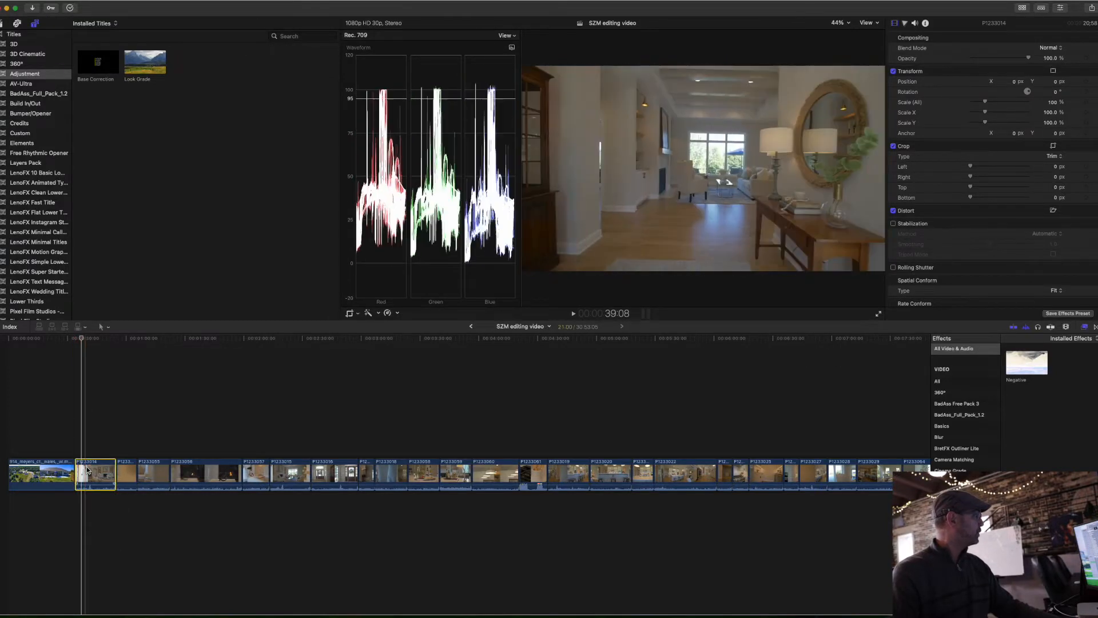
left_click(905, 22)
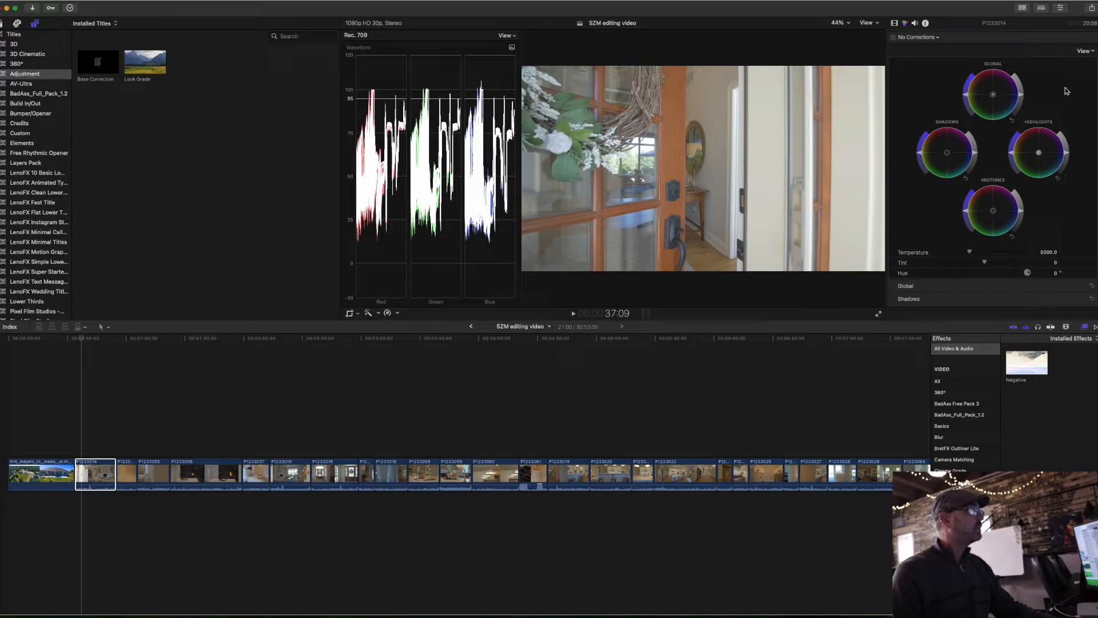
left_click_drag(976, 155, 976, 156)
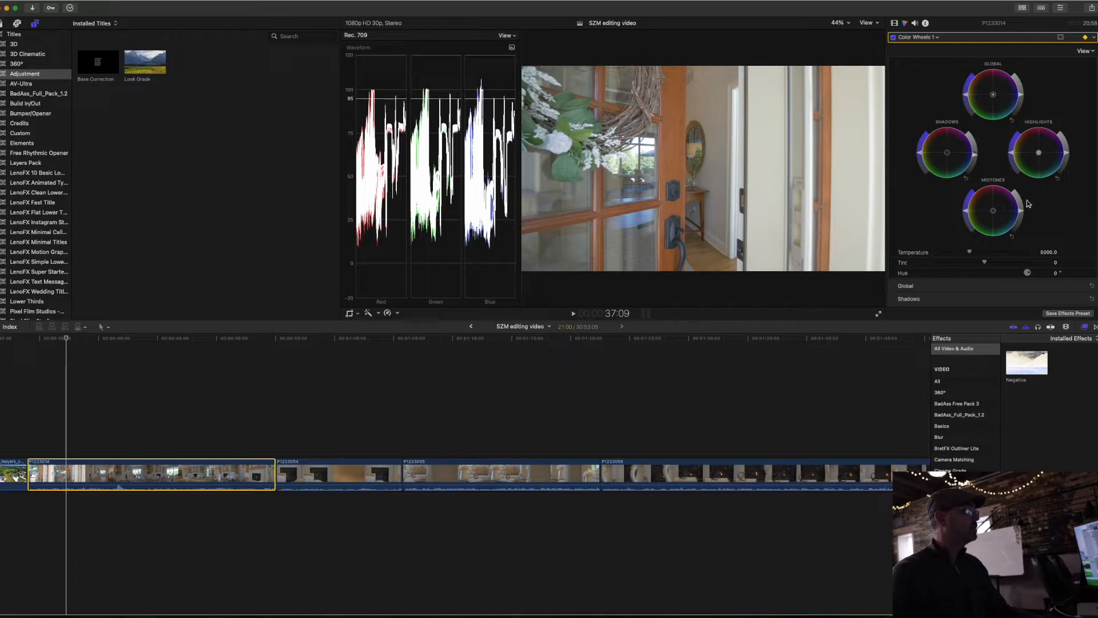
left_click_drag(976, 159, 976, 163)
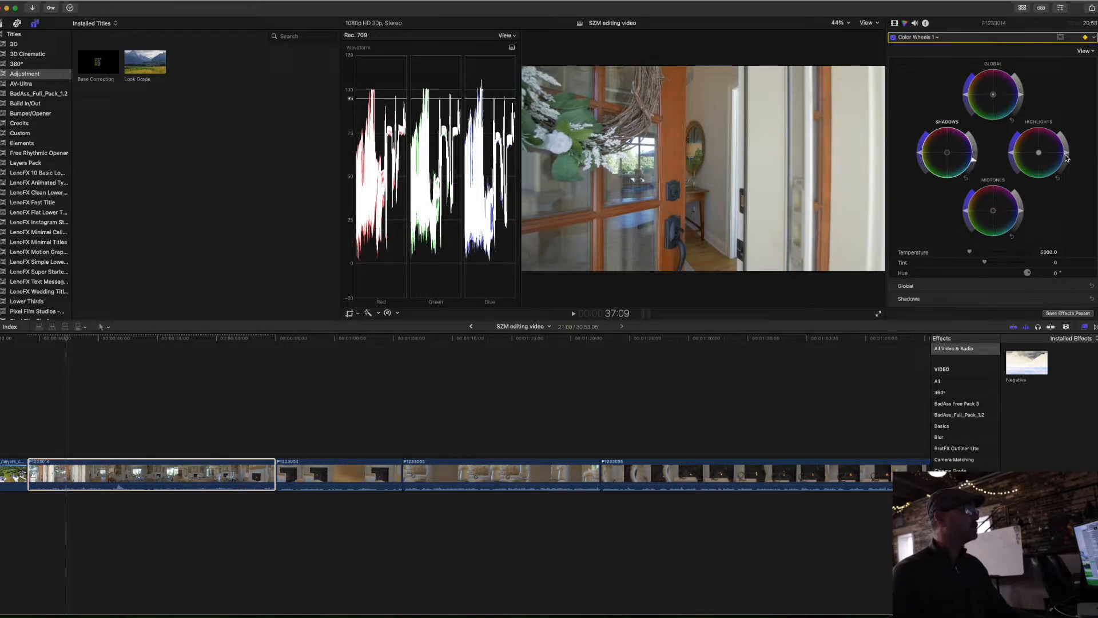
left_click_drag(1069, 156, 1069, 161)
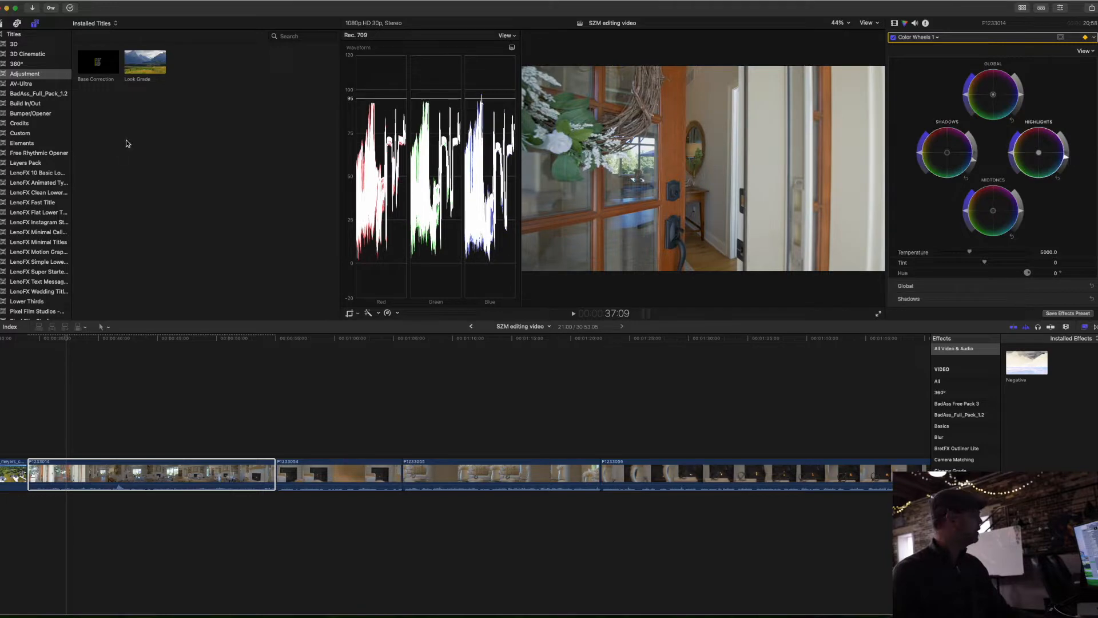
Step: At 45:18 in P1233014, keyframe slightly brighter shadows and fine-tune the highlight and midtone brightness for the living room
left_click_drag(71, 333, 166, 343)
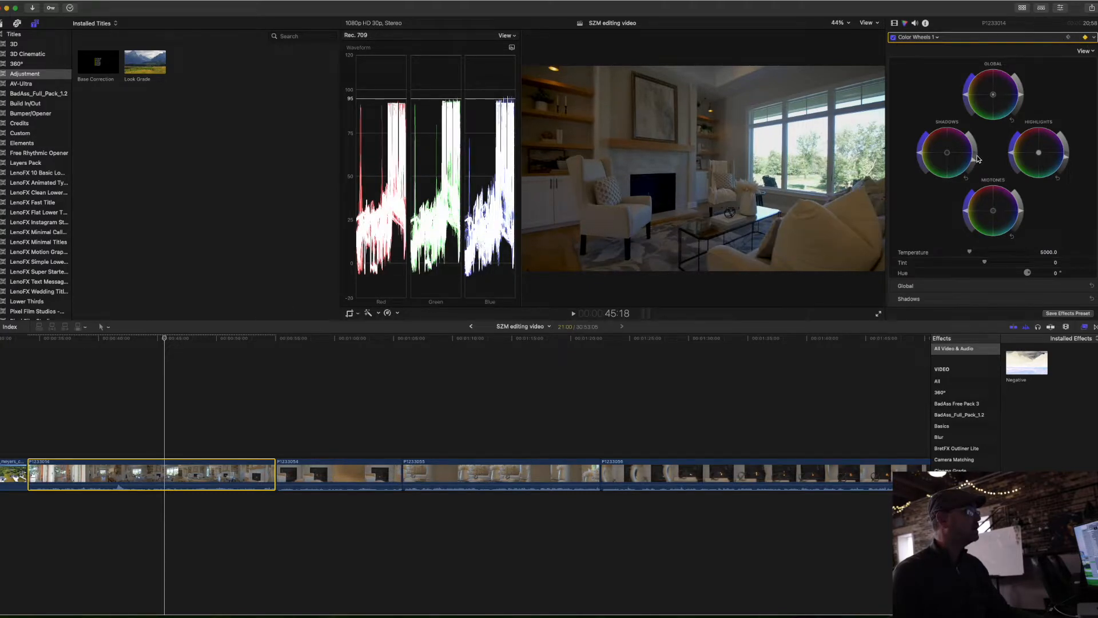
left_click_drag(975, 161, 976, 157)
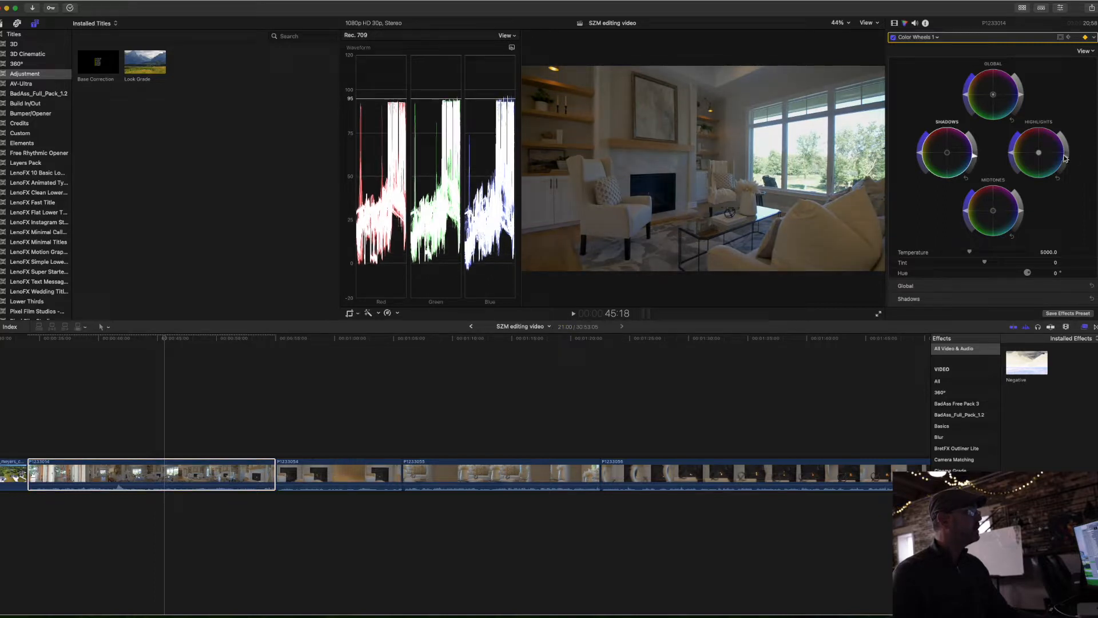
left_click_drag(1068, 159, 1068, 161)
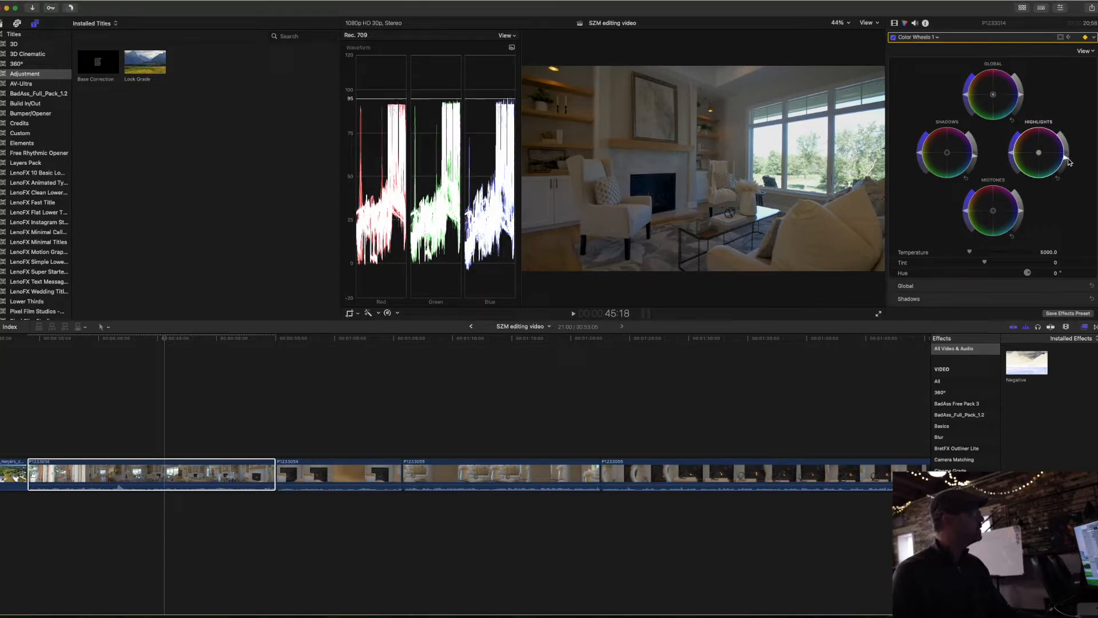
left_click_drag(1068, 162, 1070, 160)
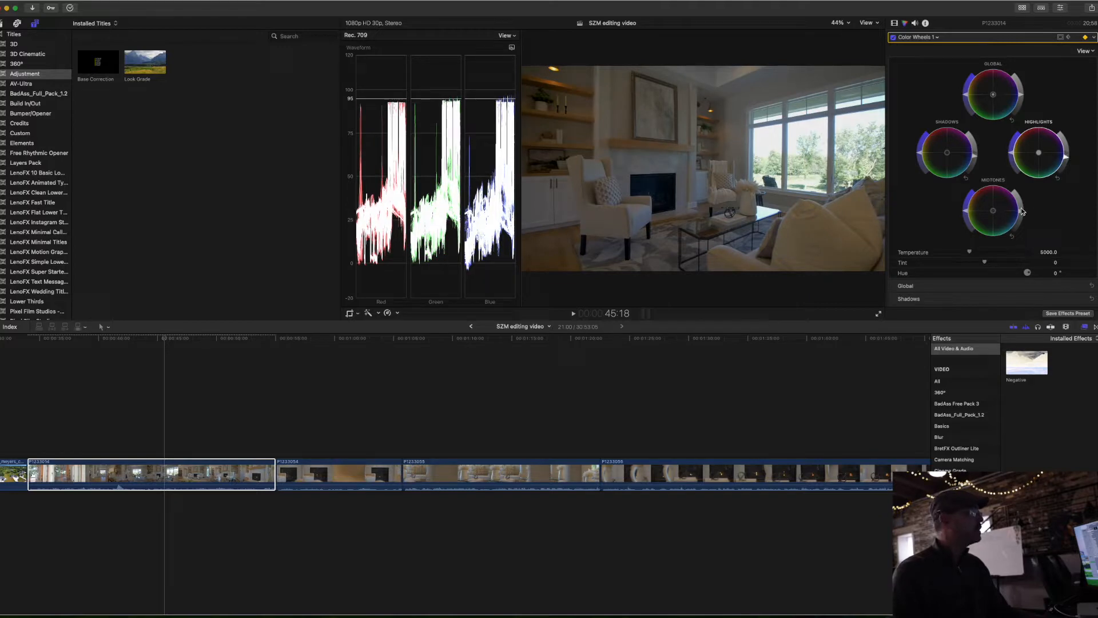
left_click_drag(1022, 211, 1022, 209)
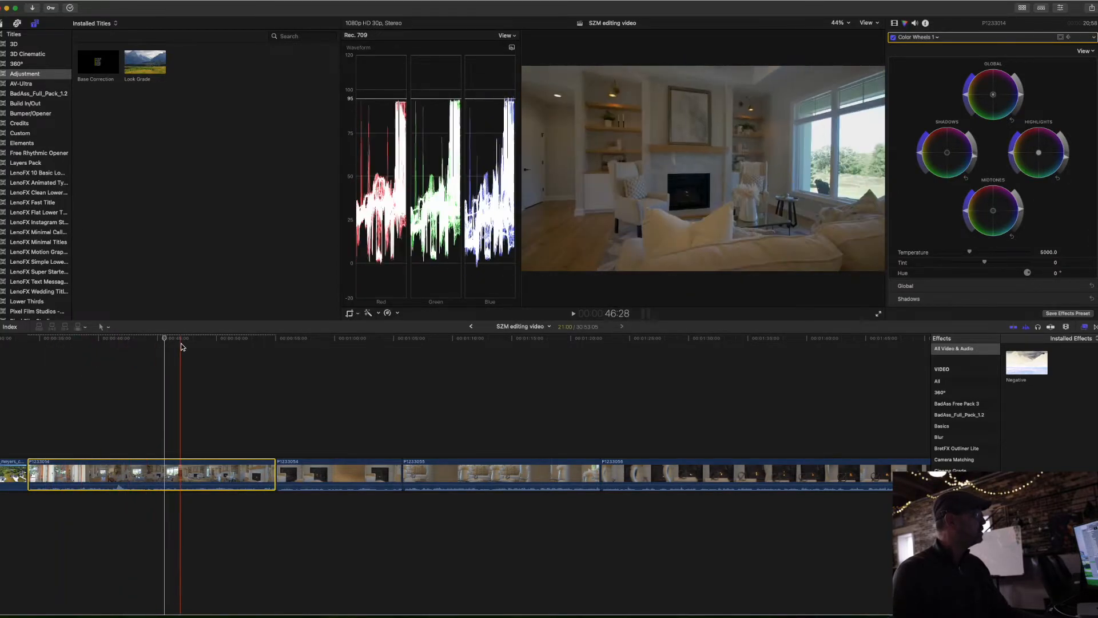
Step: Warm the front-door part of P1233014 at 36:05 by slightly raising the color temperature
mouse_move(971, 255)
left_mouse_down()
mouse_move(999, 255)
mouse_move(969, 255)
left_mouse_up()
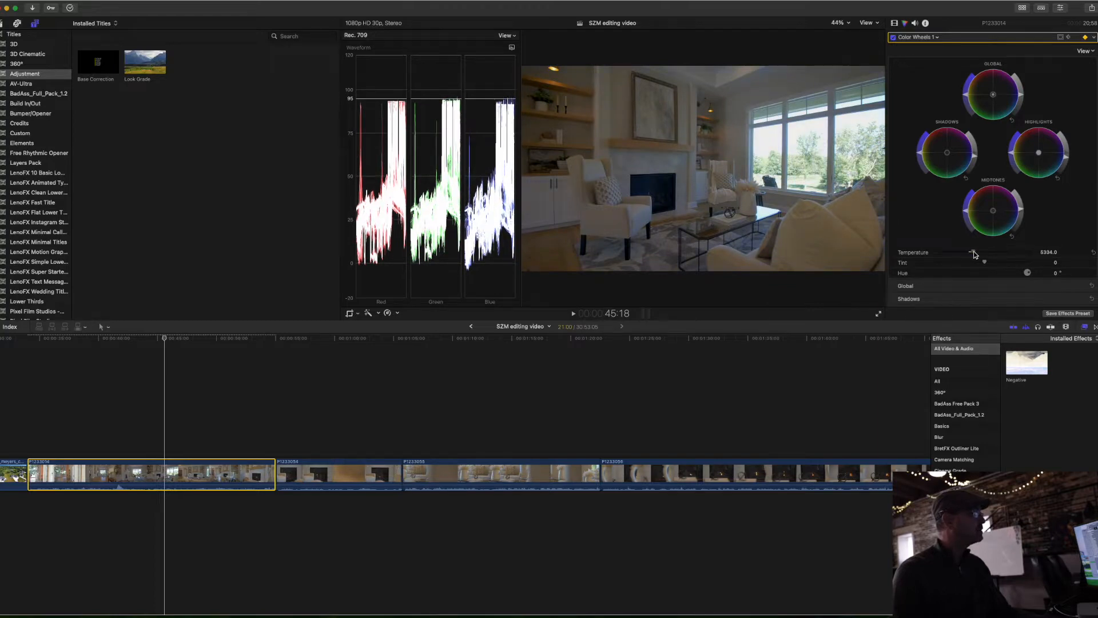
left_click(53, 339)
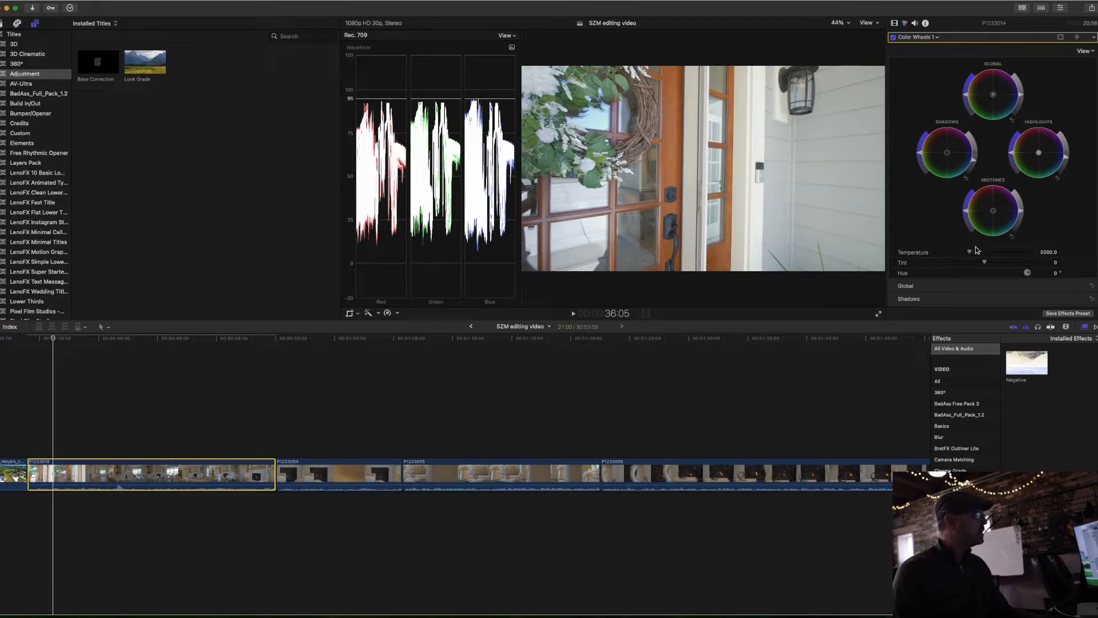
left_click_drag(969, 255, 970, 254)
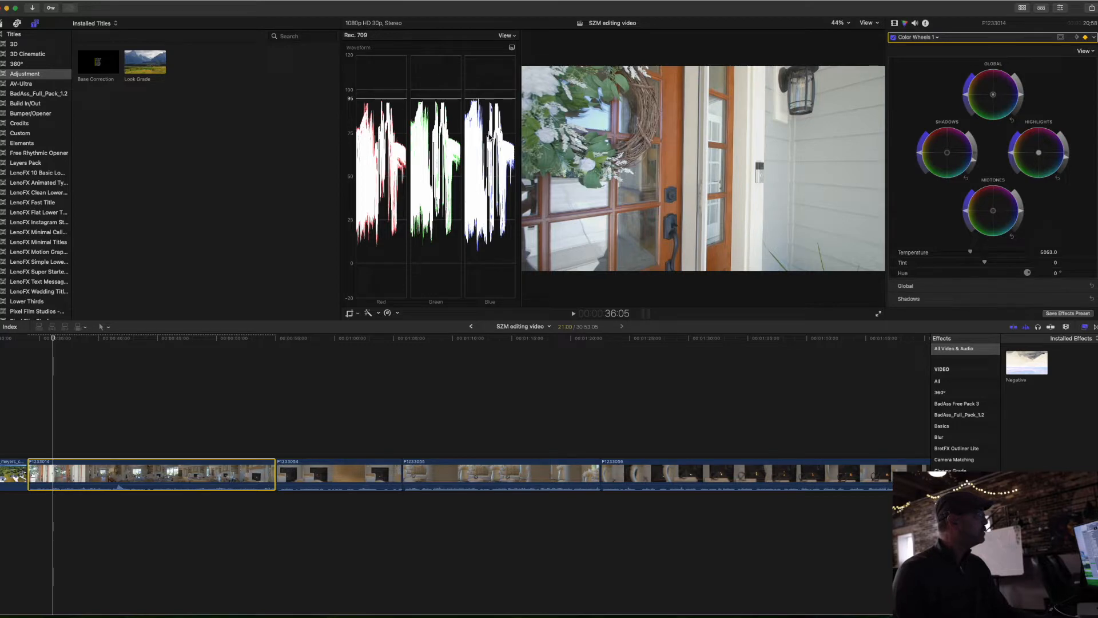
left_click_drag(53, 338, 82, 341)
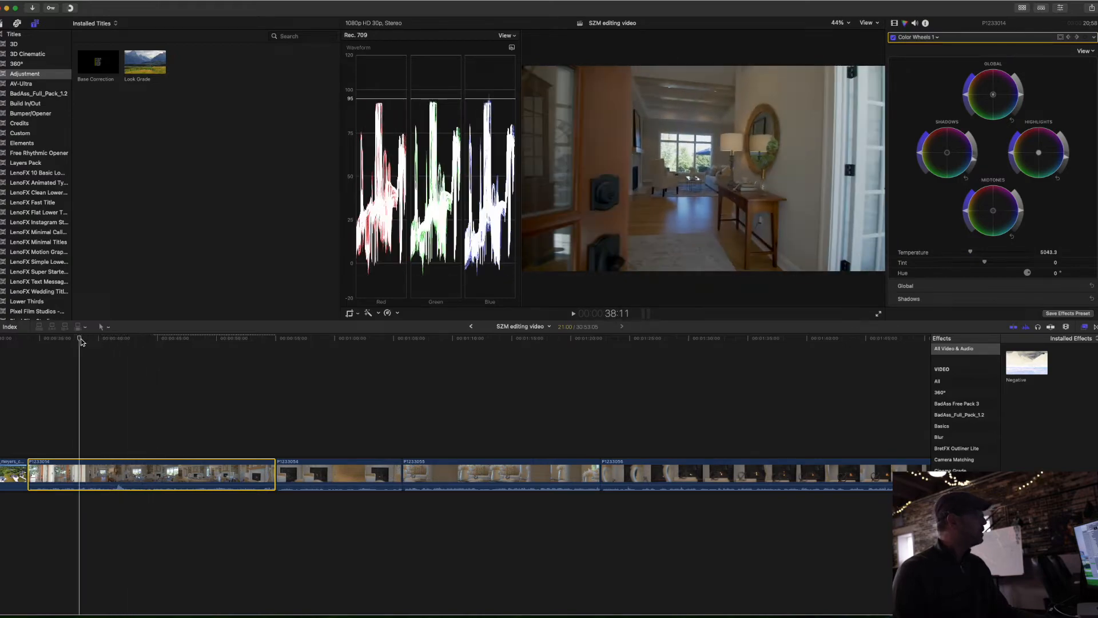
Step: Scale clip P1233014 up to 110% and rotate it about 0.9° to straighten the front-door shot
left_click(62, 346)
scroll(937, 227, "down", 3)
scroll(936, 226, "up", 3)
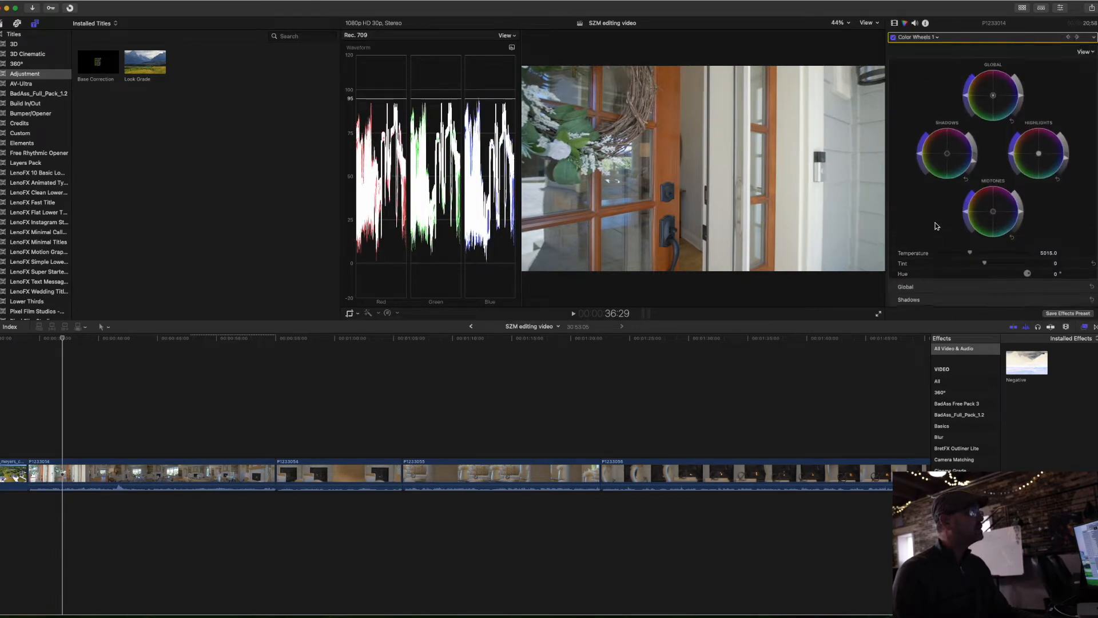
left_click(894, 25)
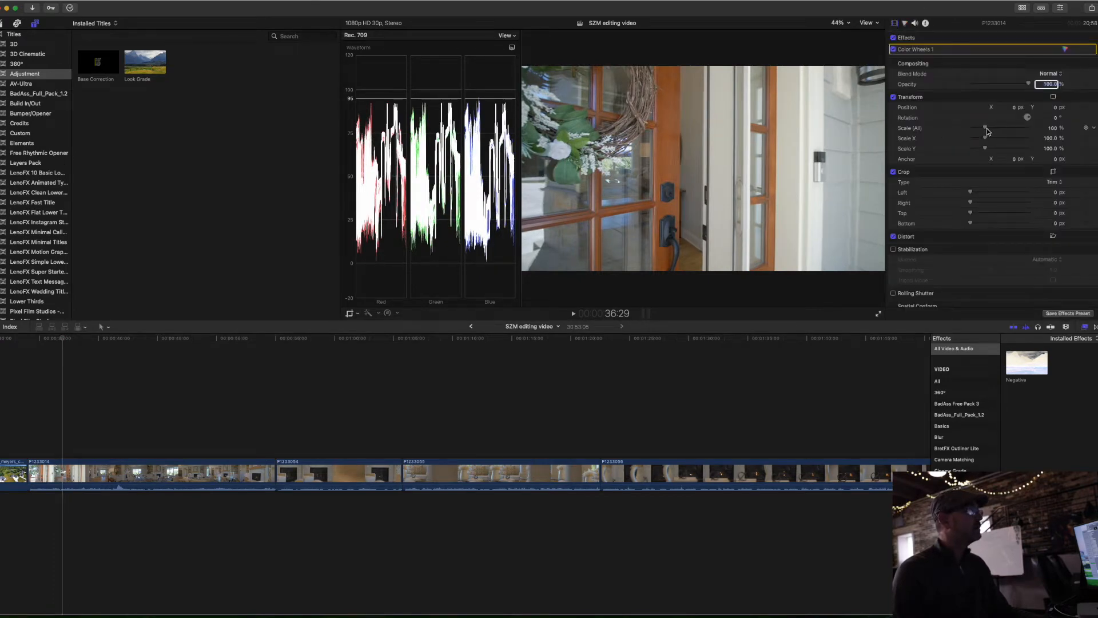
left_click_drag(986, 132, 986, 130)
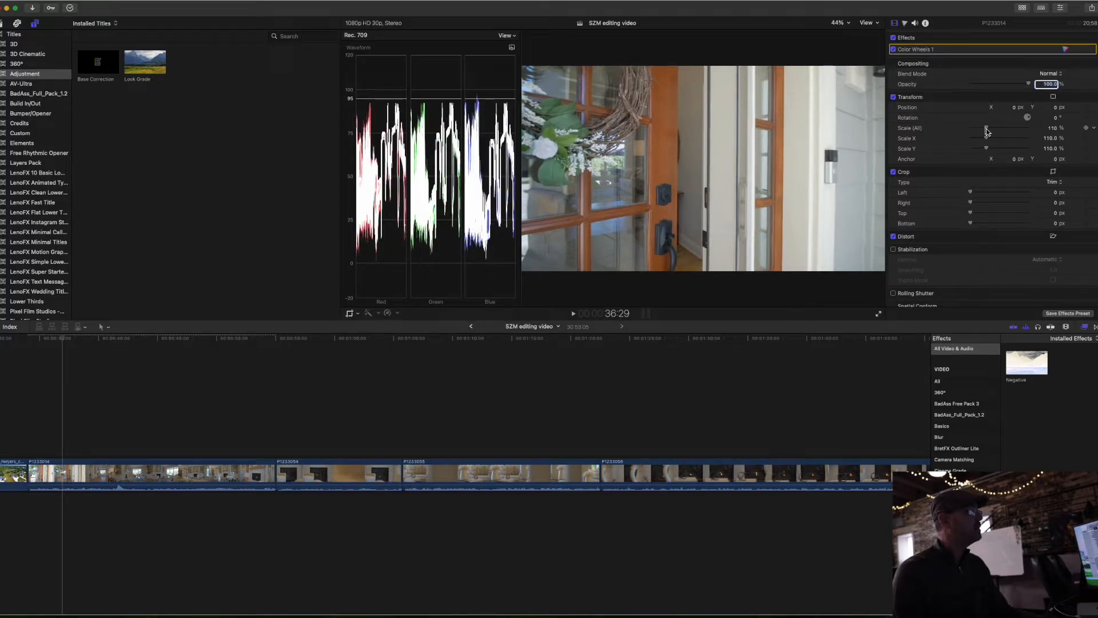
left_click_drag(1058, 121, 1058, 121)
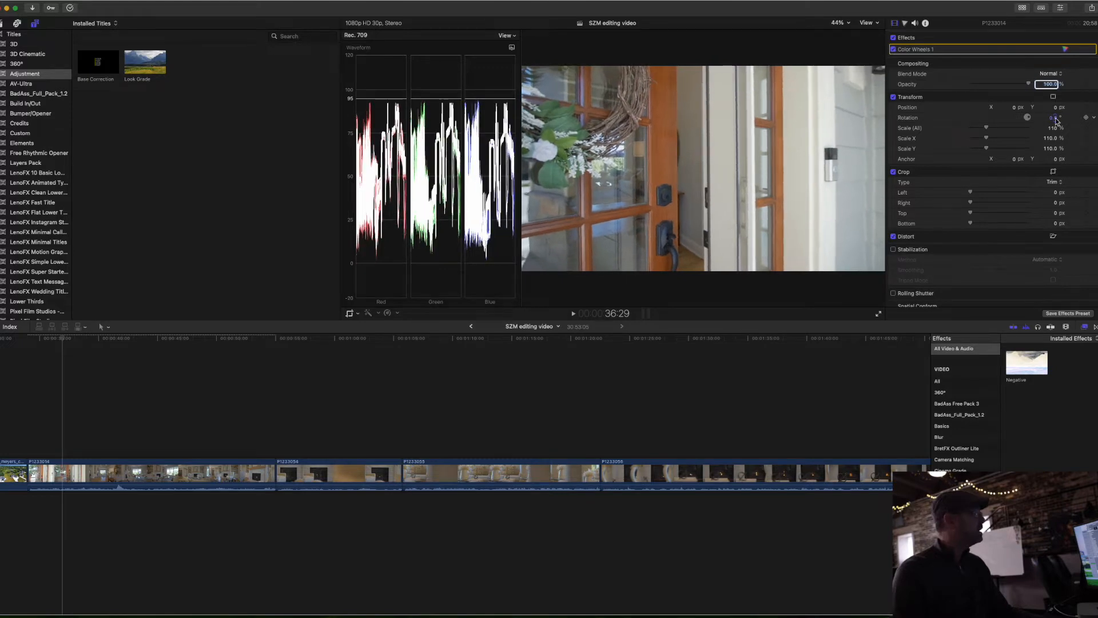
Step: Set transform keyframes on clip P1233014 at the front door (36:22) and in the entry hall (39:28)
left_click_drag(74, 339, 129, 339)
left_click_drag(138, 340, 99, 339)
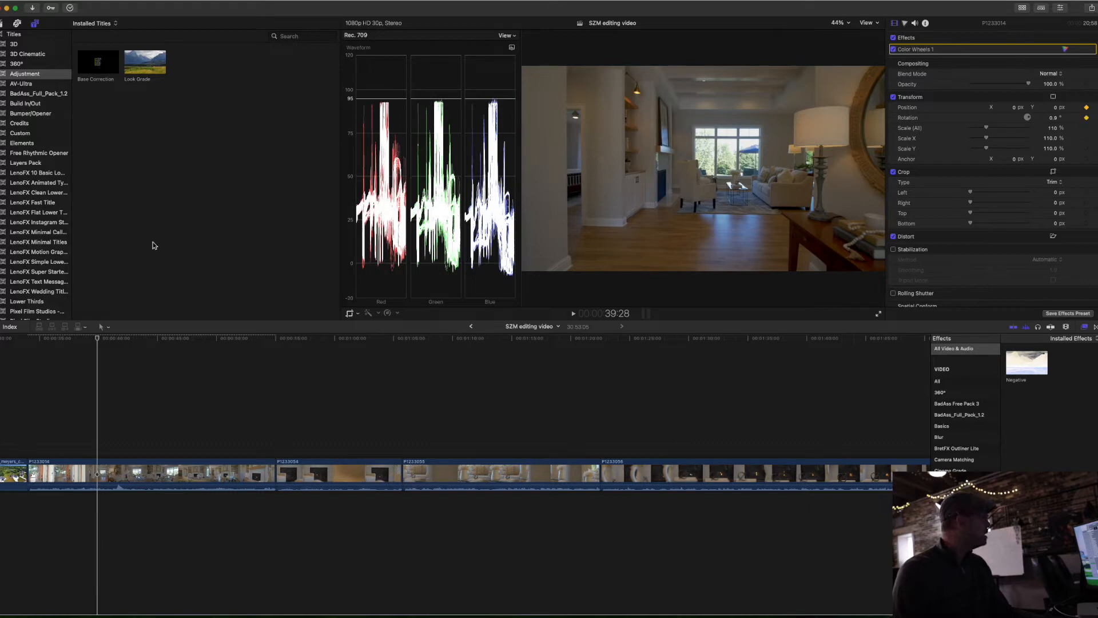
left_click_drag(98, 338, 88, 339)
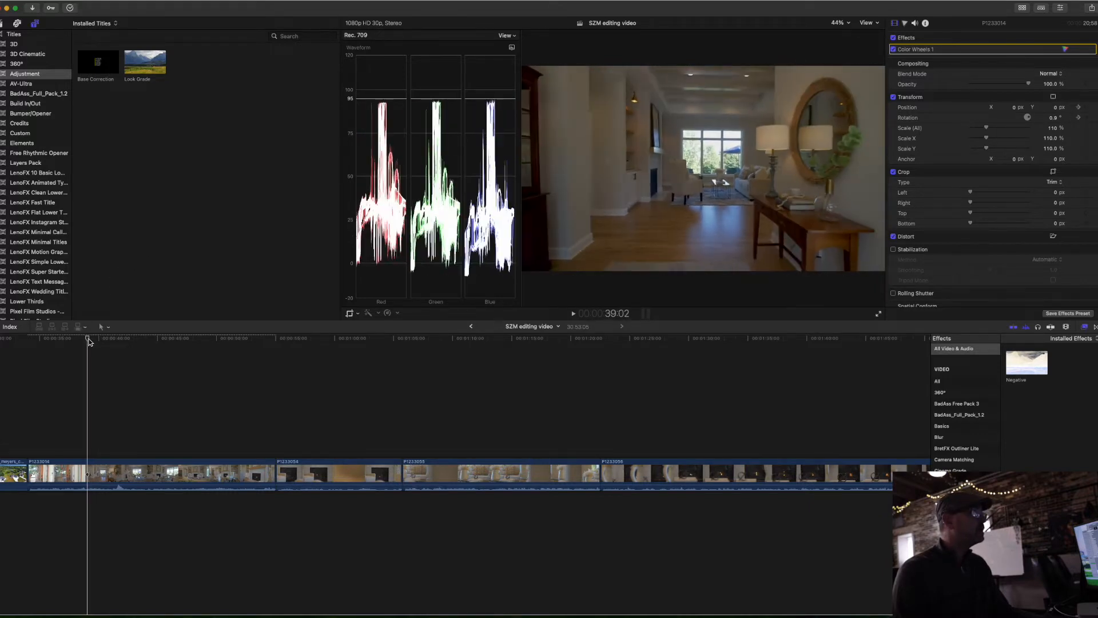
left_click(1082, 108)
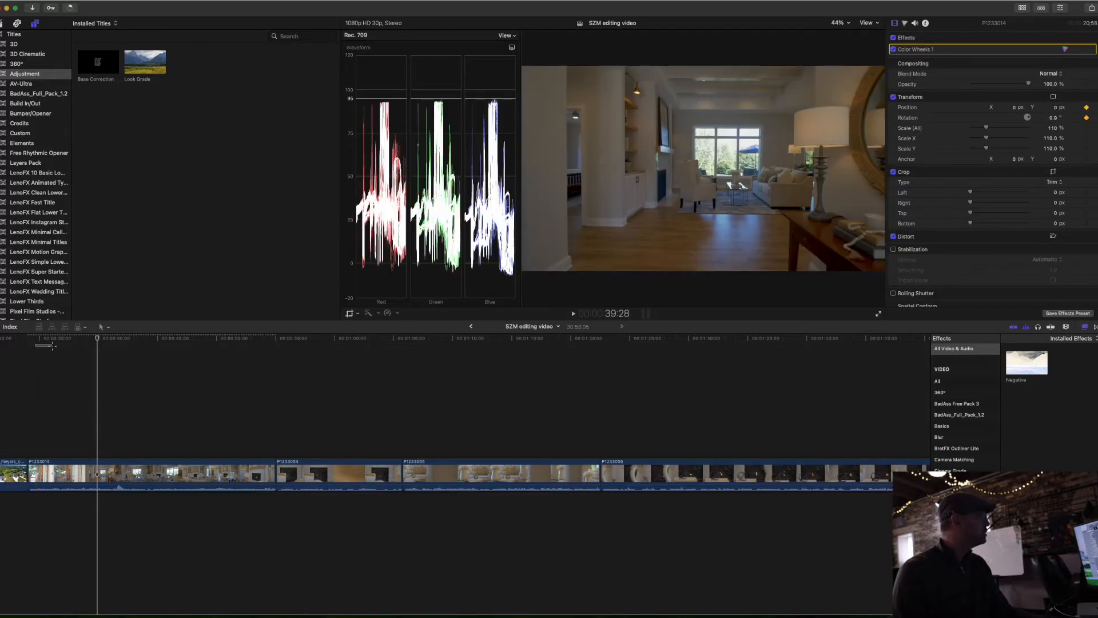
left_click_drag(43, 339, 60, 340)
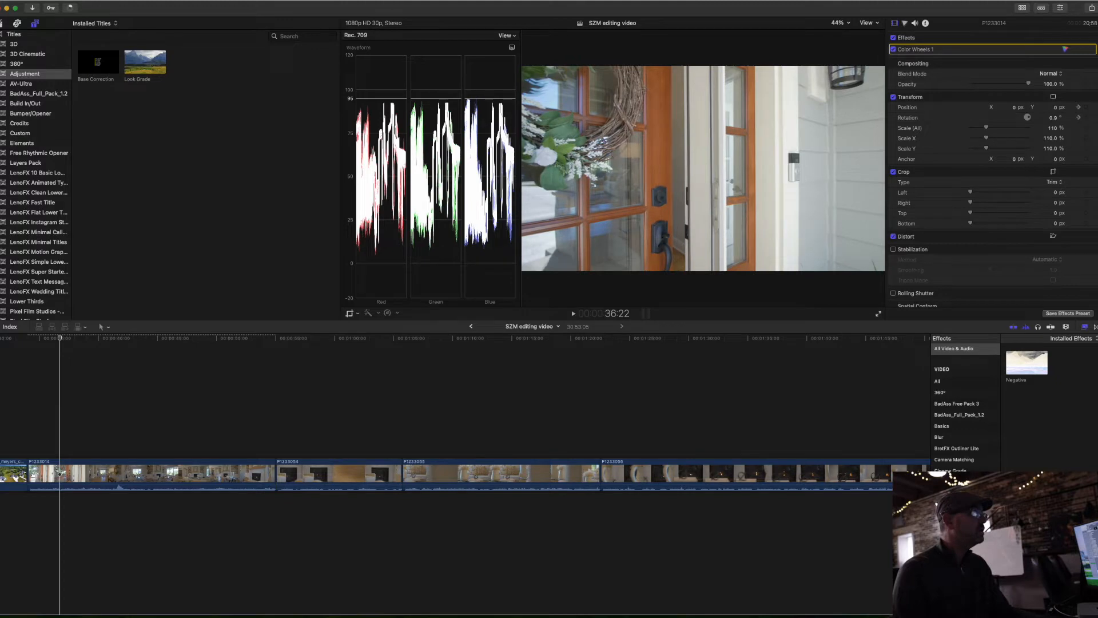
Step: Adjust the rotation at the 39:28 keyframe, and add a position and rotation keyframe at 50:04 to level the fireplace shot
left_click(1079, 118)
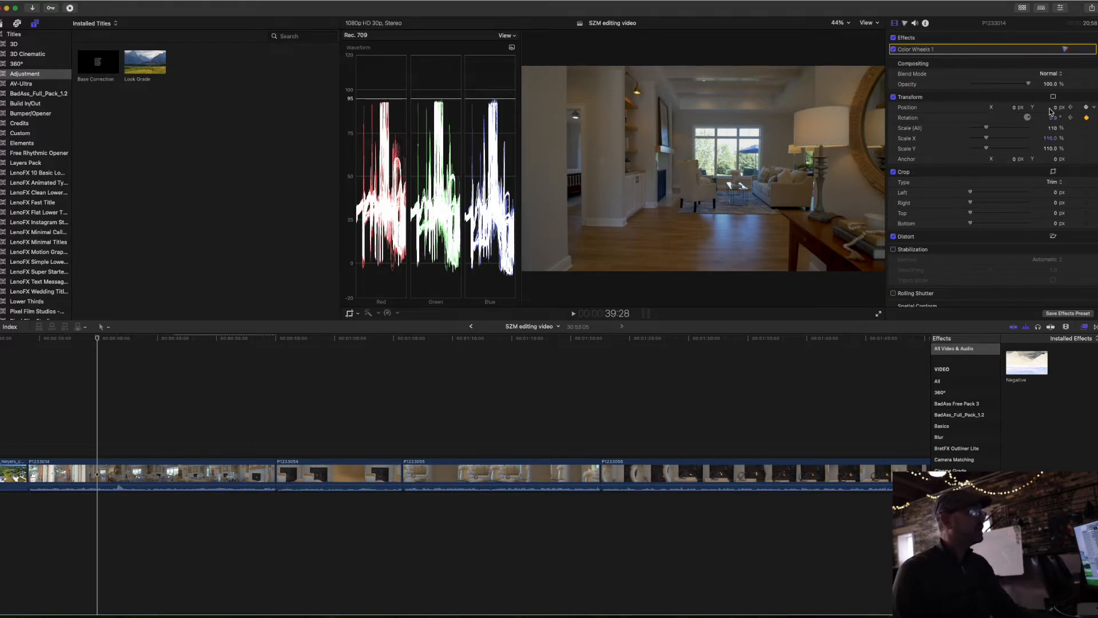
mouse_move(1055, 119)
left_mouse_down()
mouse_move(1067, 115)
mouse_move(1050, 119)
left_mouse_up()
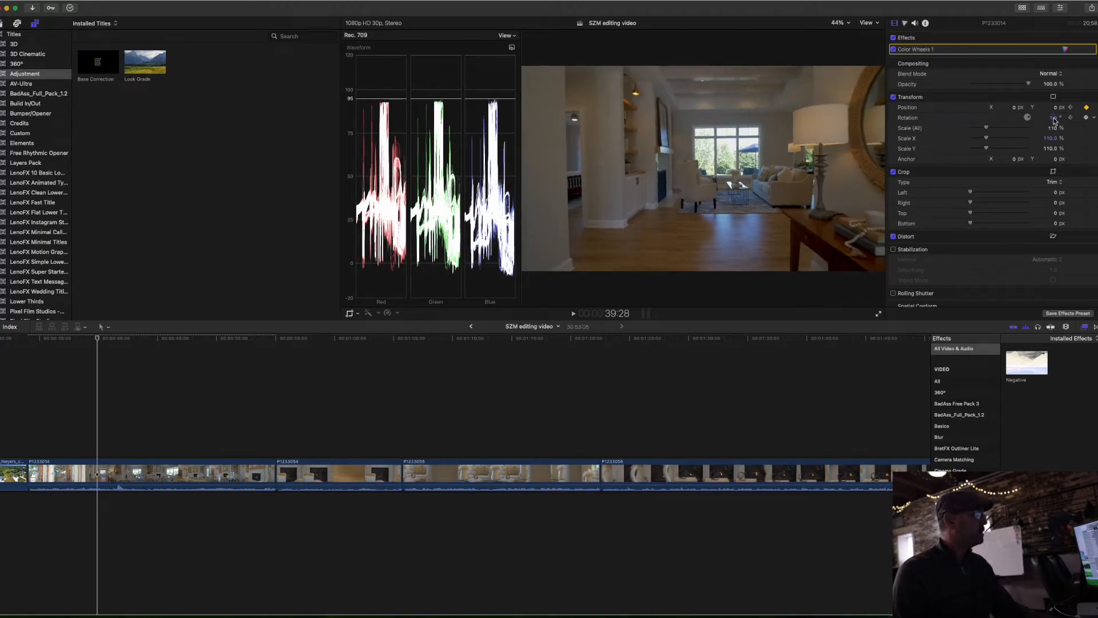
key("space")
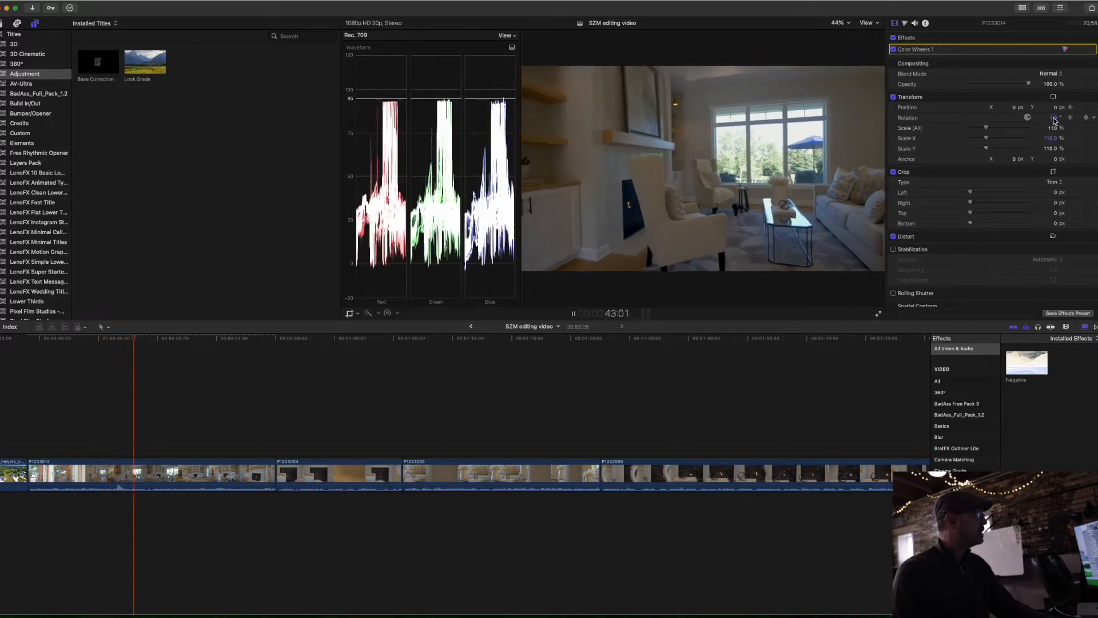
key("space")
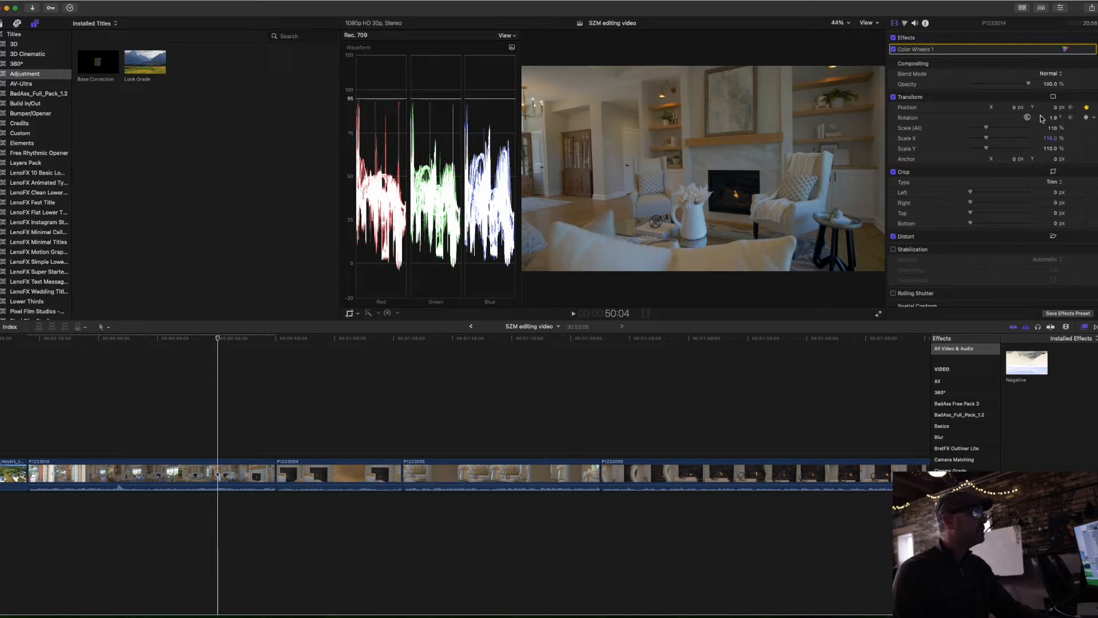
left_click_drag(1055, 119, 1048, 119)
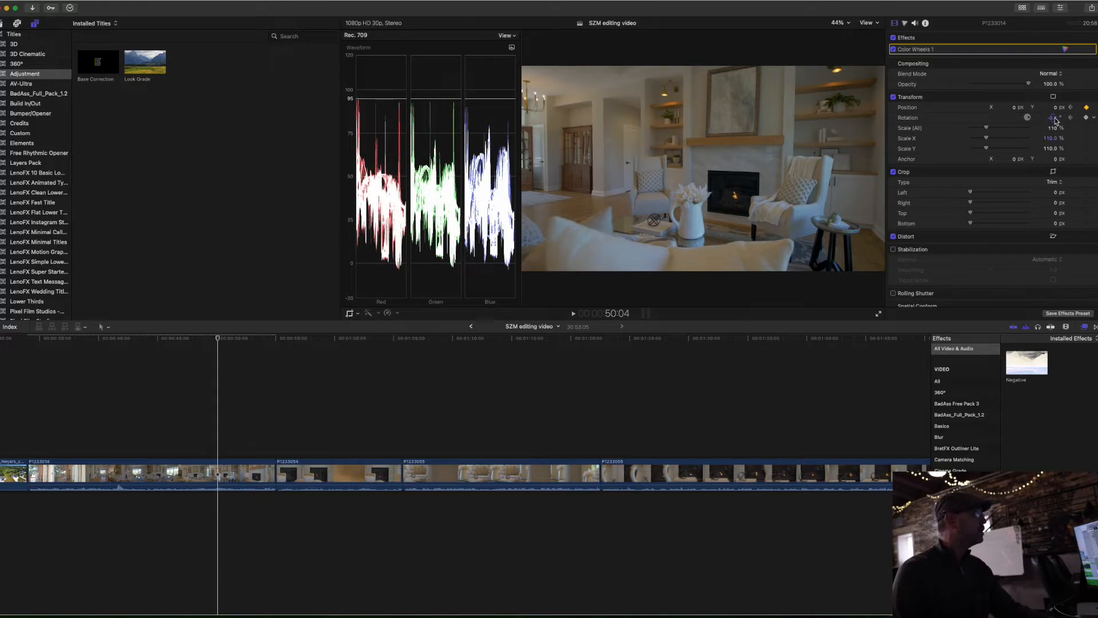
Step: Play back clip P1233014 from the fireplace shot and again from its start to check the leveling
key("space")
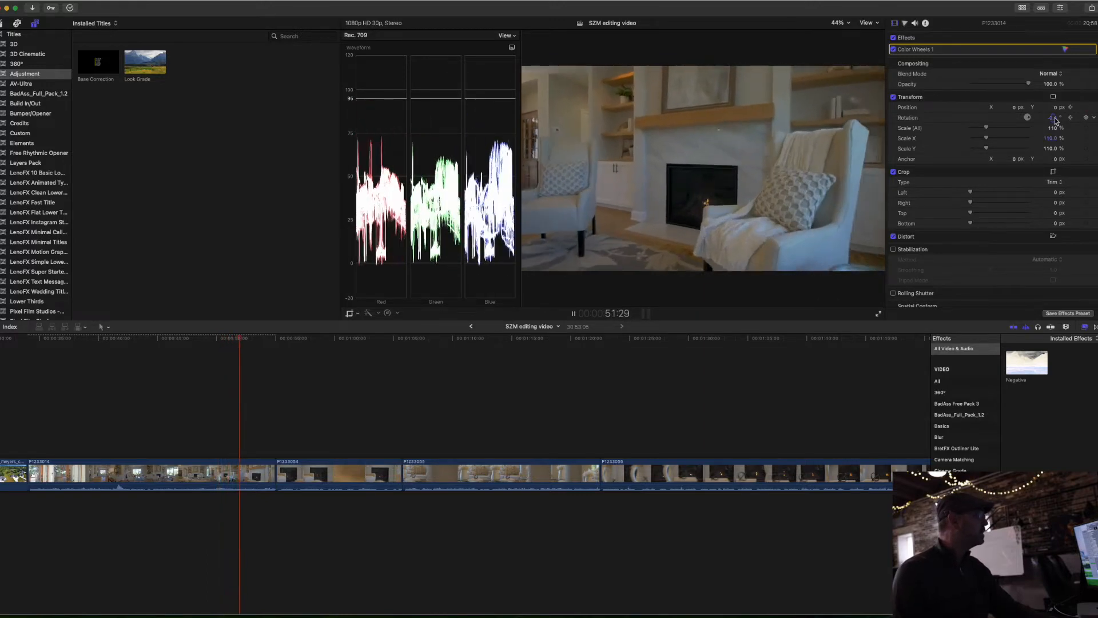
key("space")
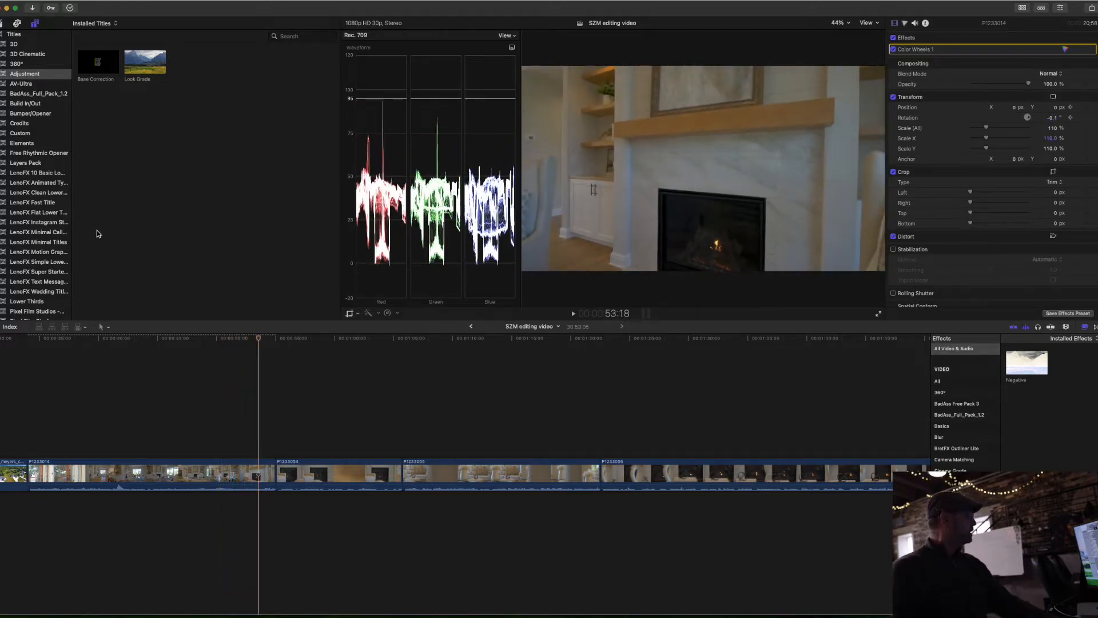
left_click(32, 341)
key("space")
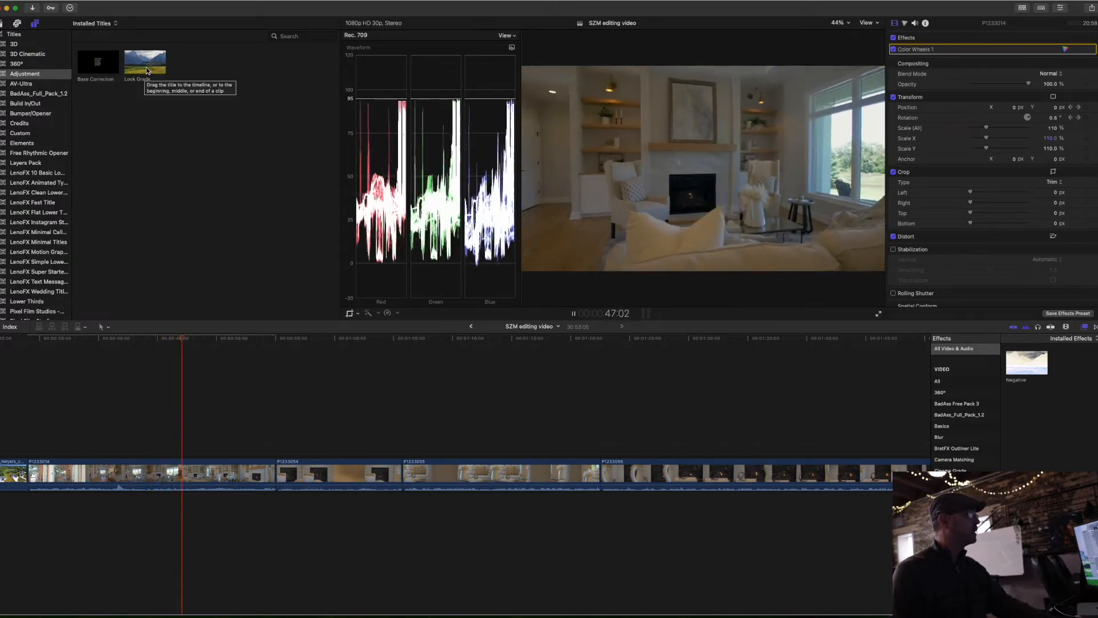
Step: Add a Look Grade adjustment layer starting above clip P1233054 and extend it to the end of clip P1233021
left_click_drag(147, 71, 289, 409)
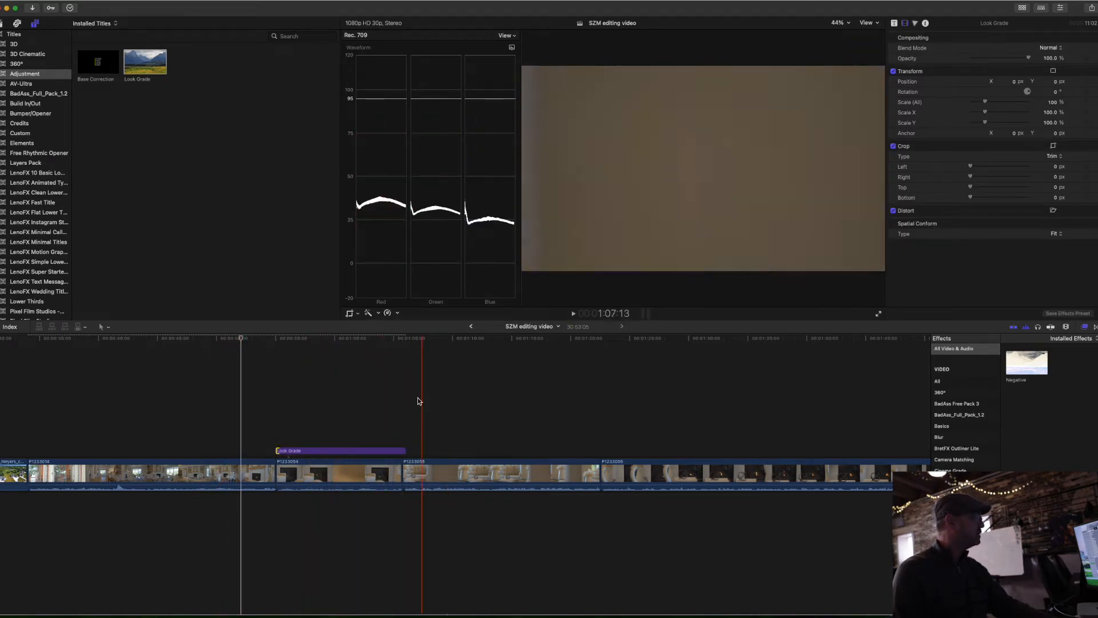
left_click_drag(405, 454, 918, 452)
key("super+minus")
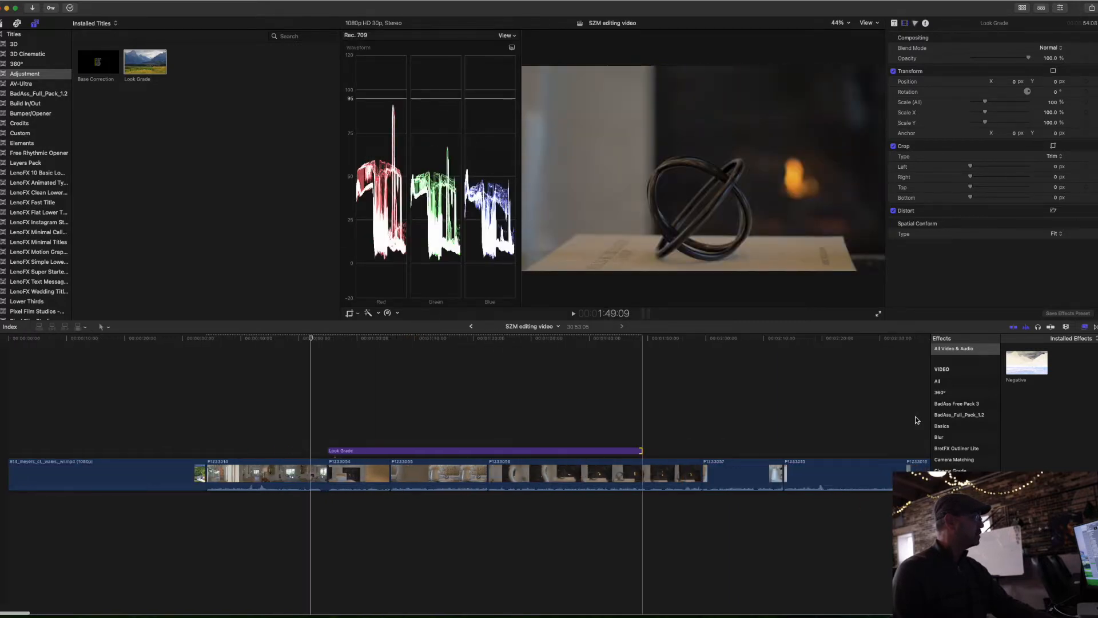
key("super+minus")
left_click_drag(297, 452, 870, 437)
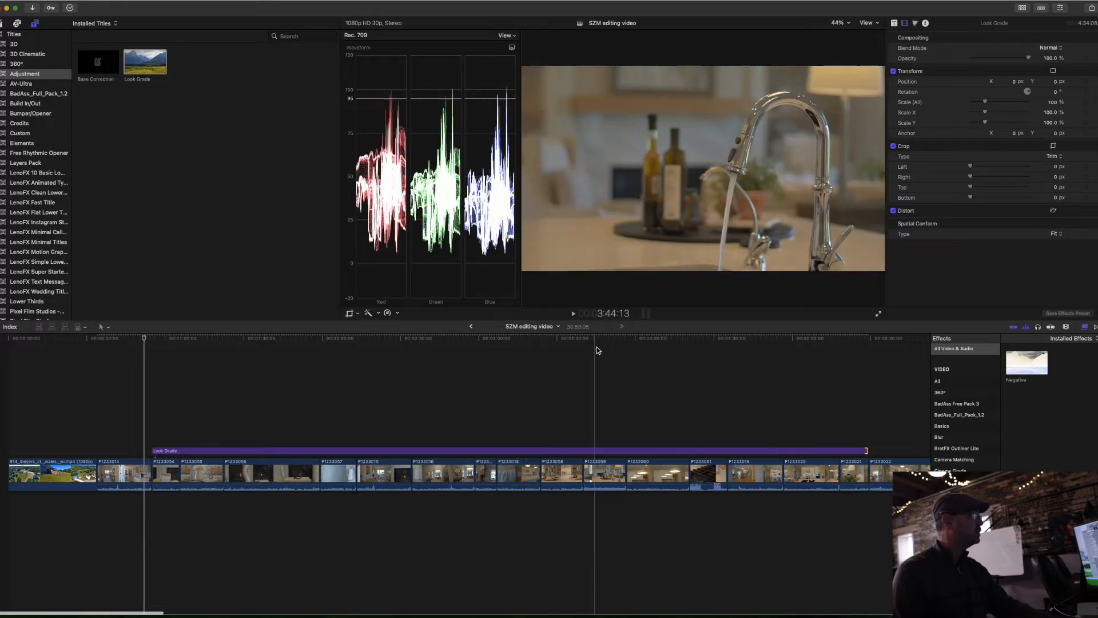
Step: Cool the Look Grade layer with Color Wheels to temperature 4745 and tint -9, comparing the faucet shot and other room shots
left_click(596, 350)
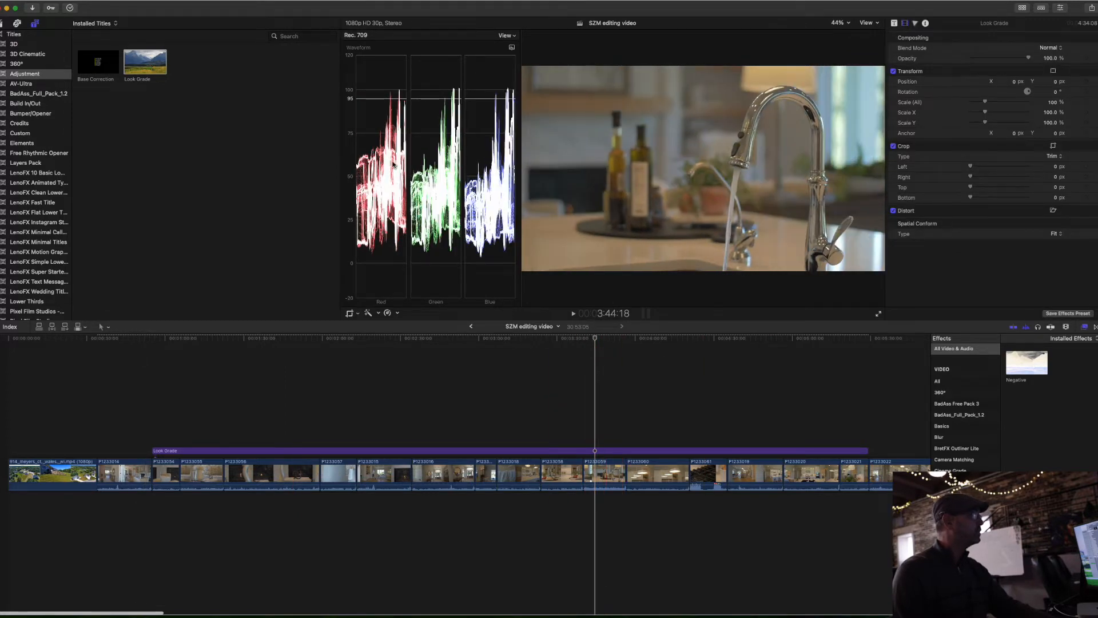
left_click(600, 451)
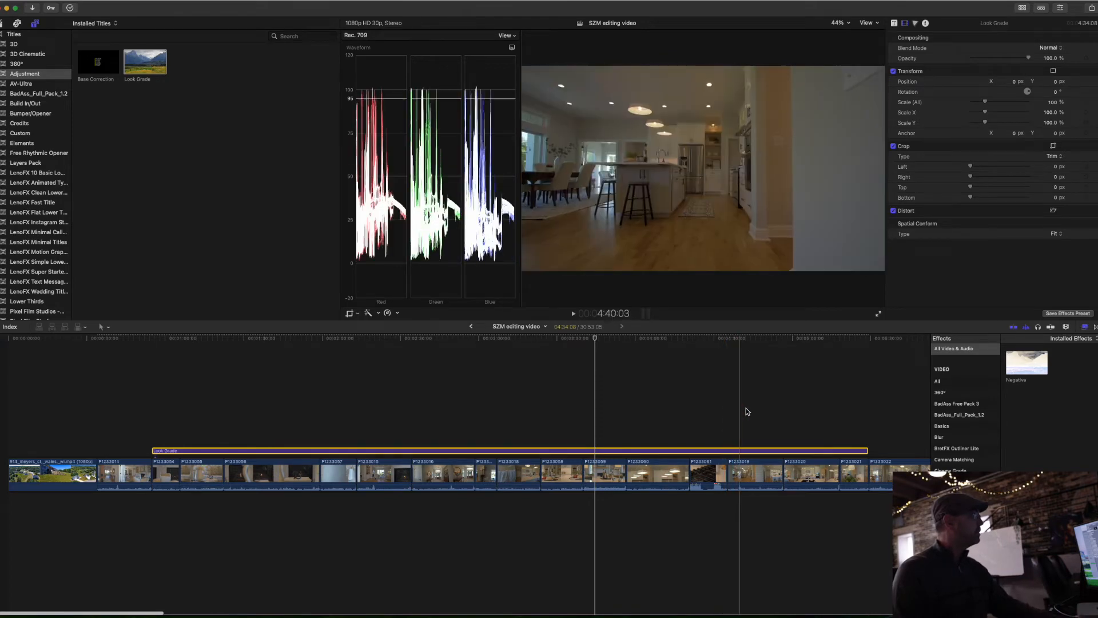
left_click(706, 357)
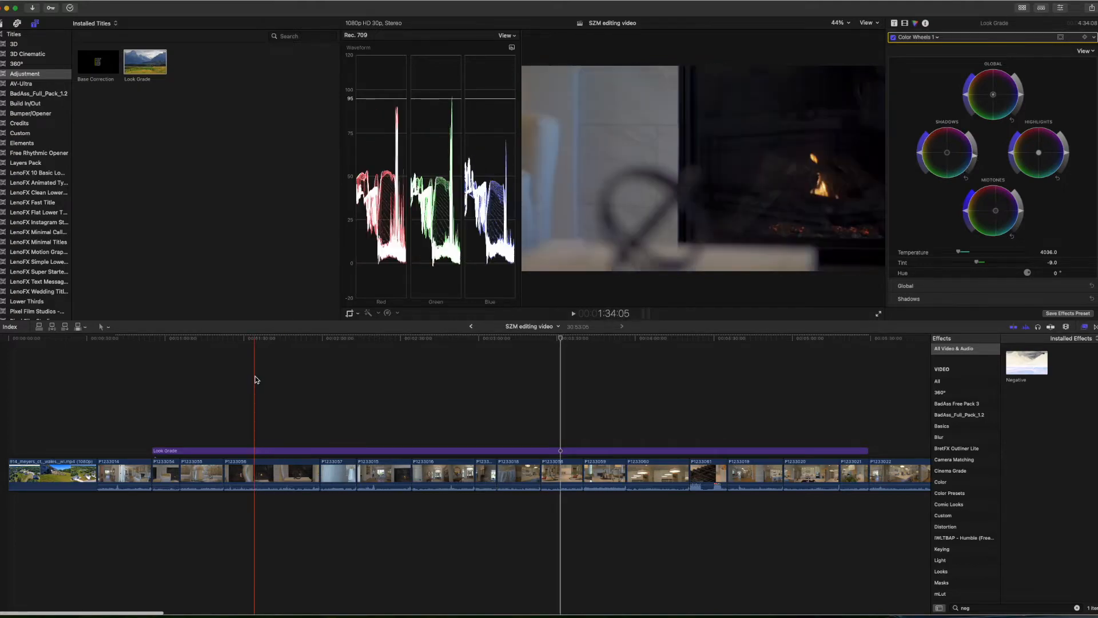
left_click(504, 384)
left_click(456, 362)
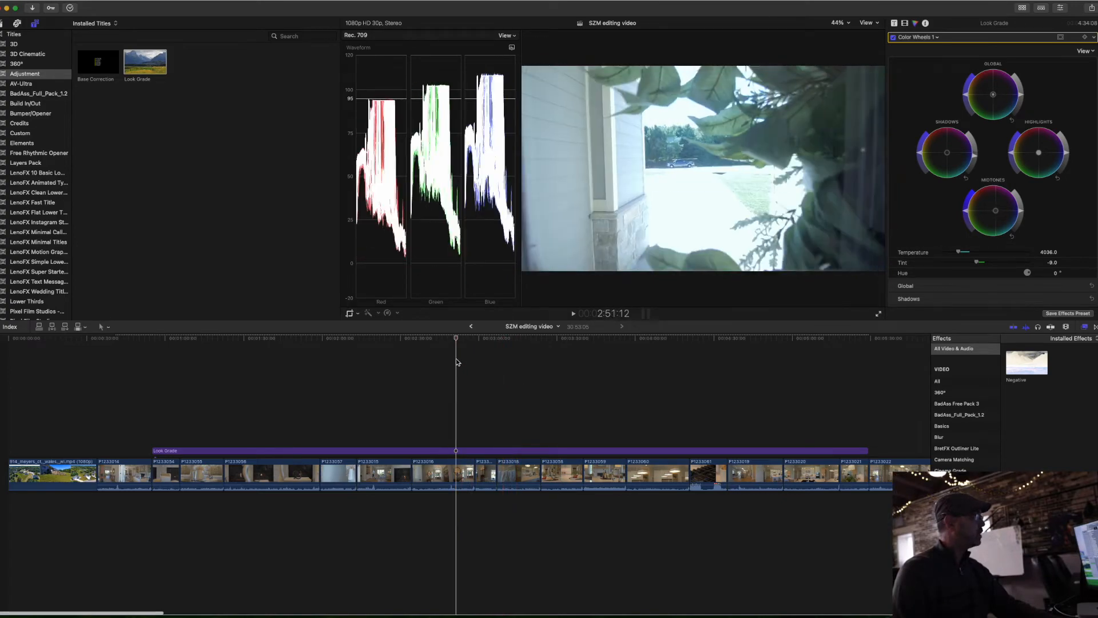
left_click(489, 350)
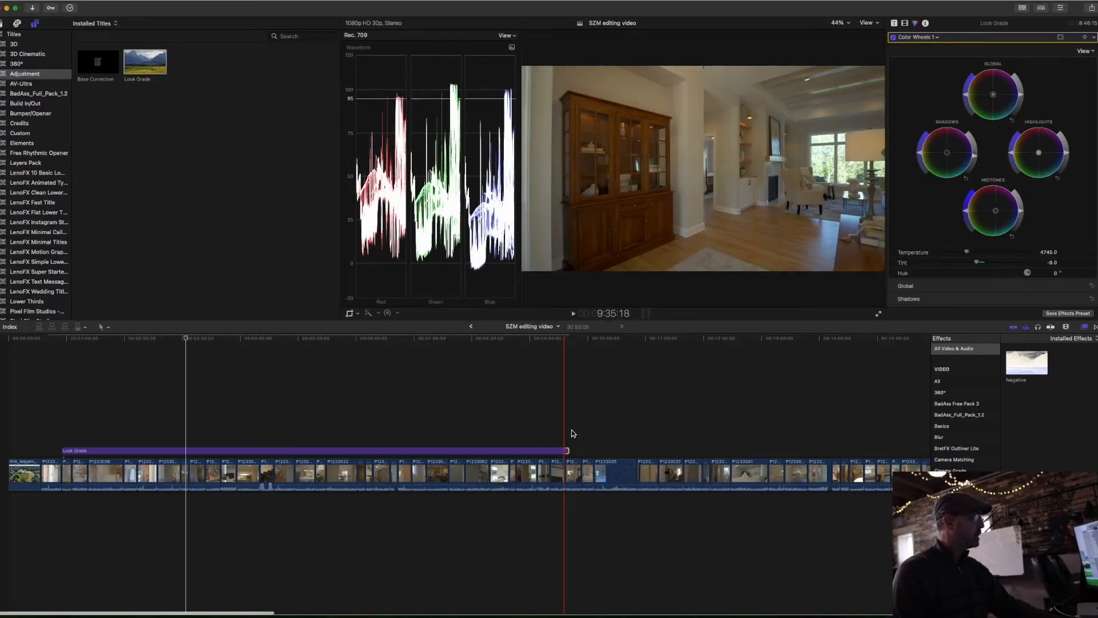
Step: Extend the Look Grade layer to the end of the last room clip before the gap
left_click_drag(568, 450, 881, 418)
key("super+minus")
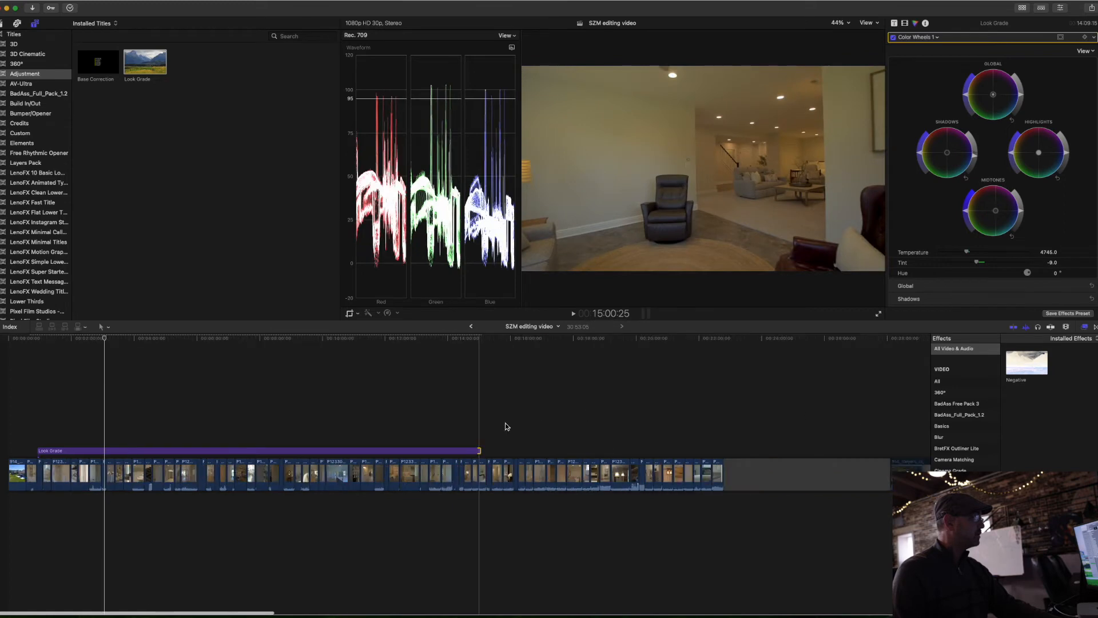
left_click_drag(479, 451, 725, 450)
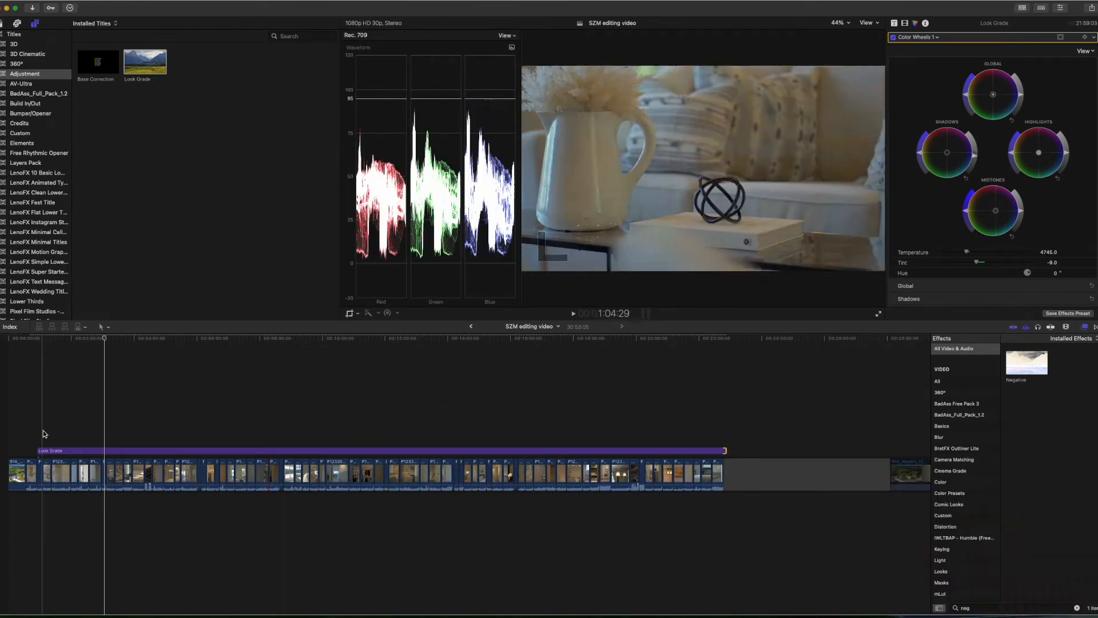
Step: Select all the clips in the storyline before the gap and detach their audio
left_click_drag(722, 513, 8, 535)
right_click(57, 471)
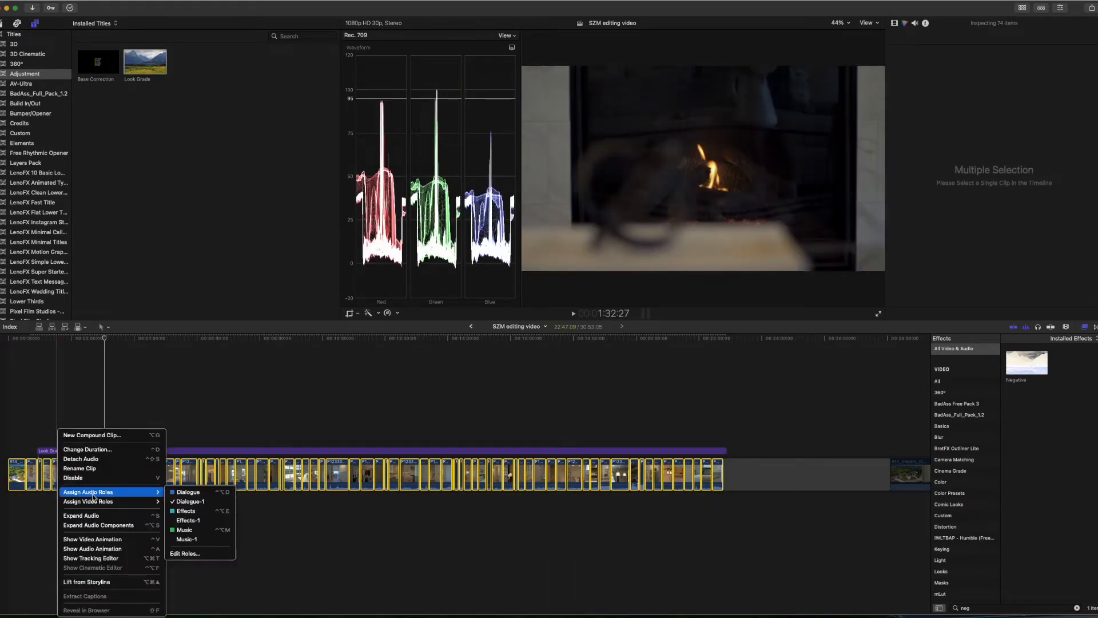
left_click(104, 459)
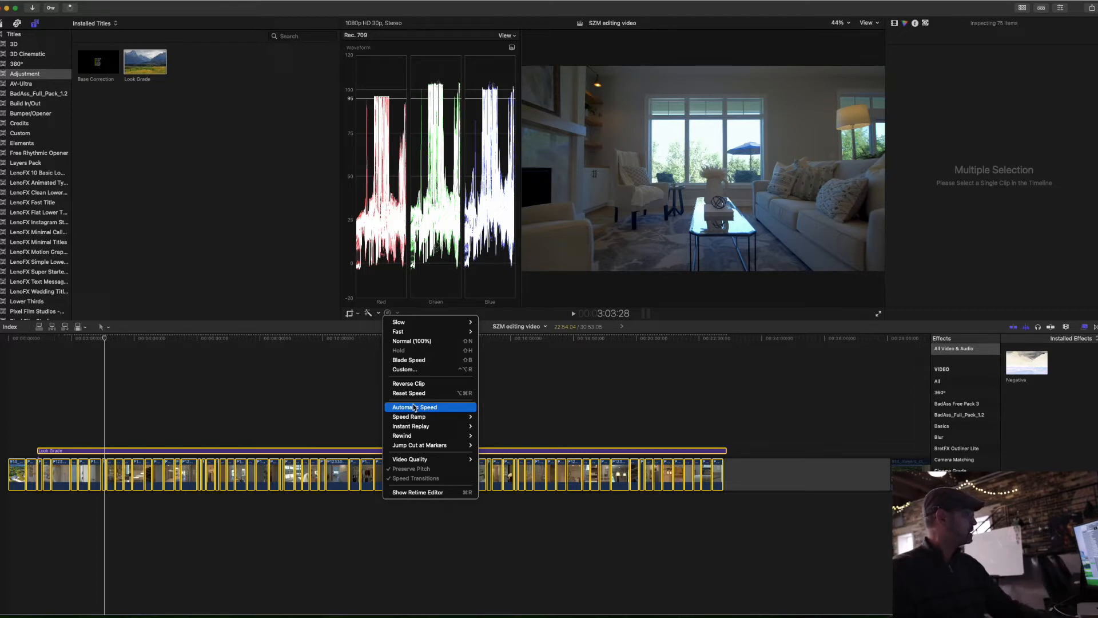
Step: Apply Automatic Speed to all the clips and lengthen the Look Grade layer to cover the slowed footage
left_click(415, 407)
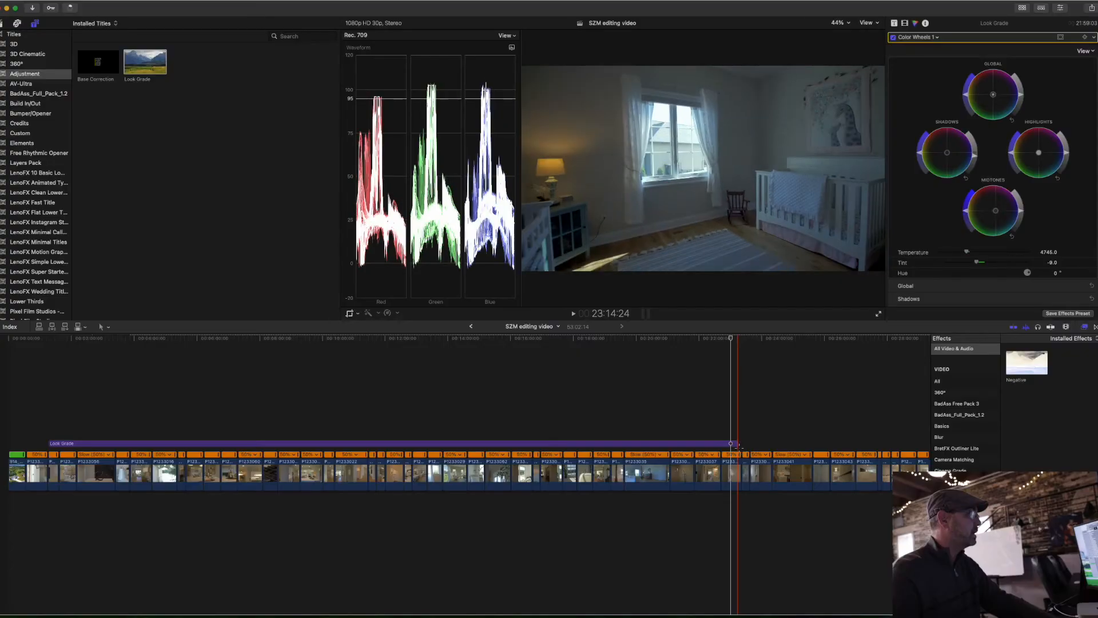
key("super+minus")
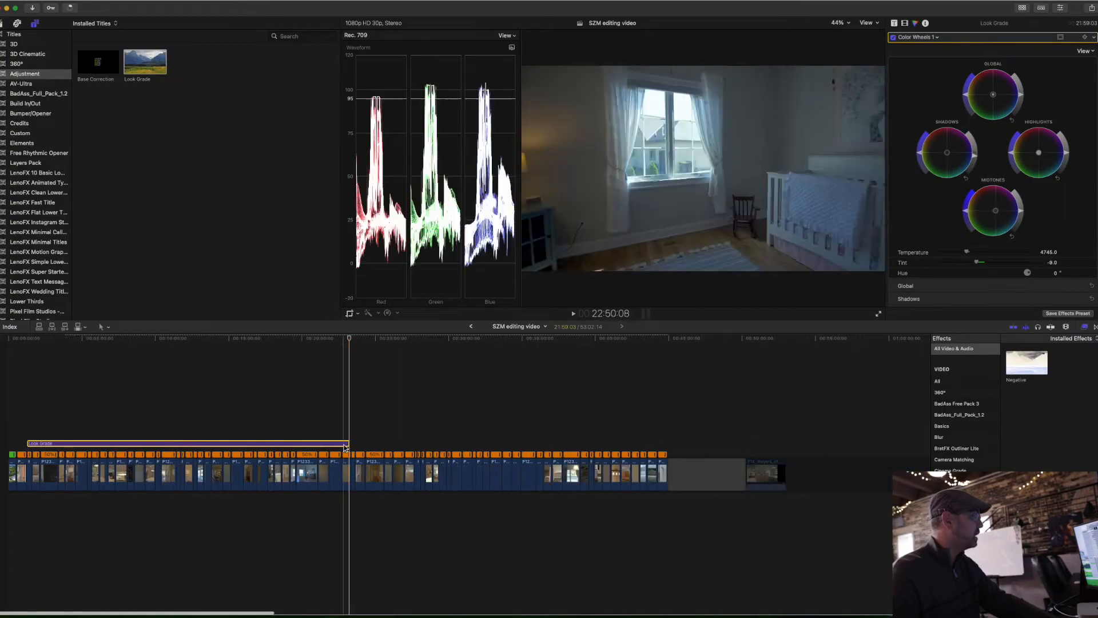
left_click_drag(348, 444, 691, 443)
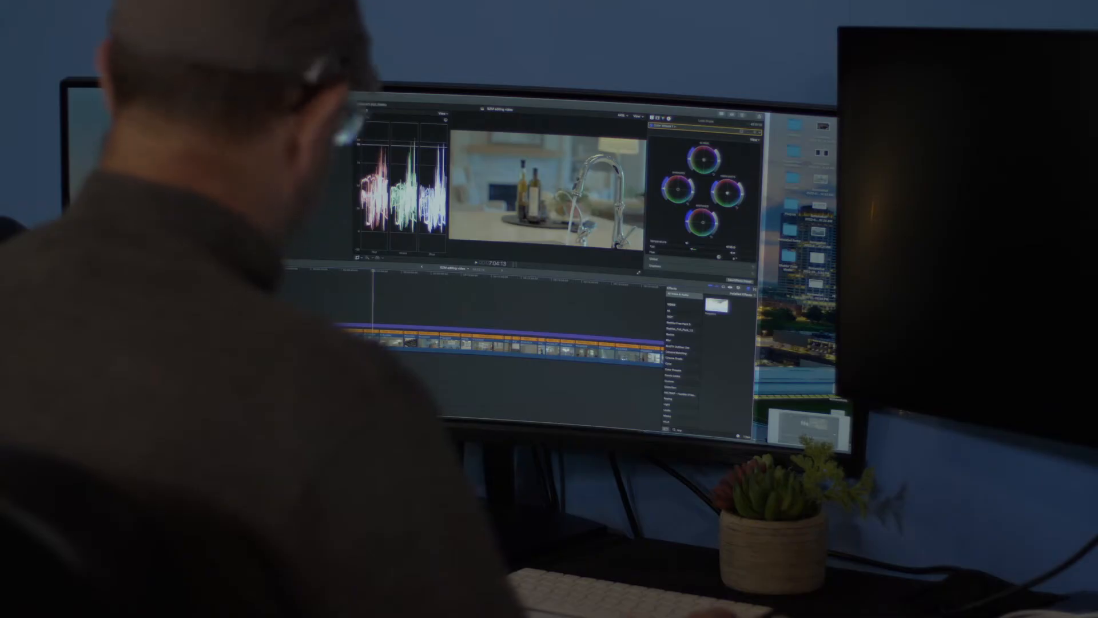
Step: Search the effects for "sharp" and apply the Sharpen effect to the Look Grade layer
left_click(397, 327)
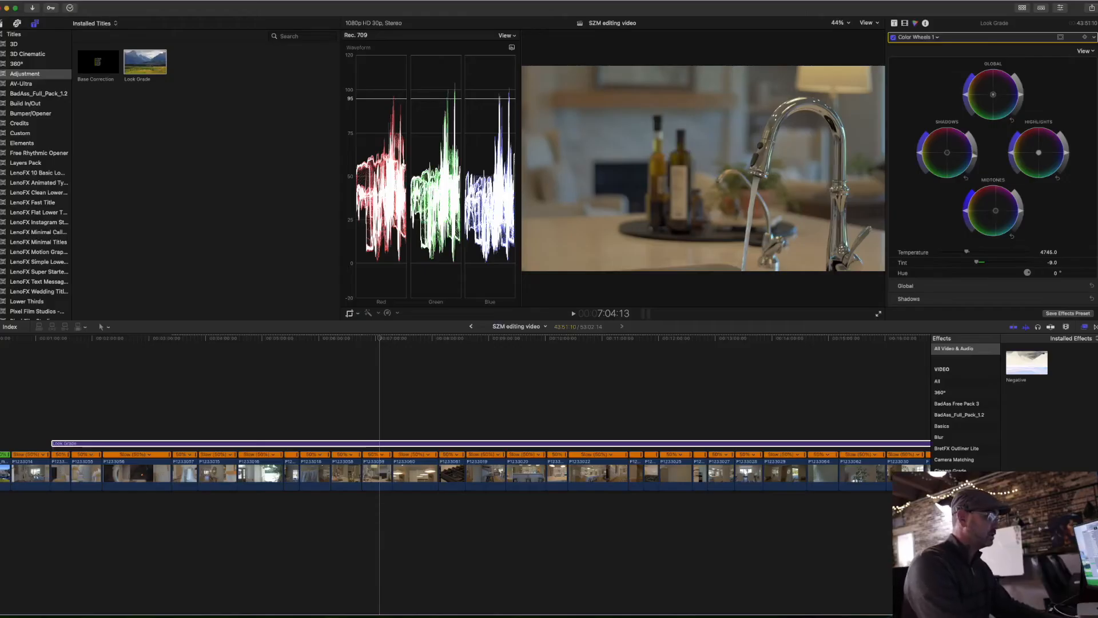
key("BackSpace")
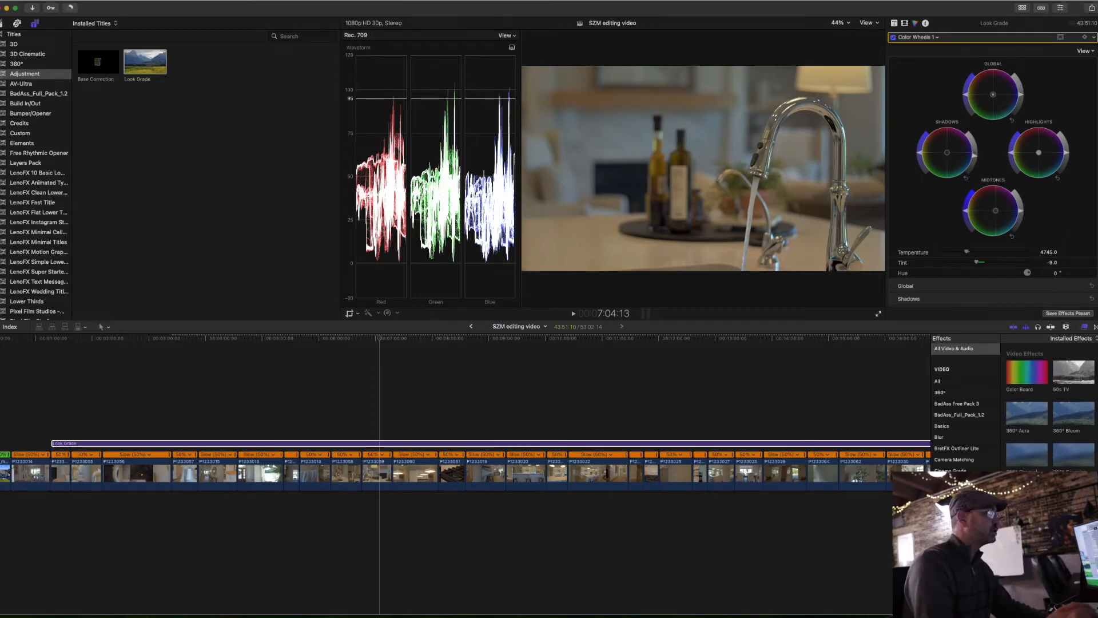
type("sharp")
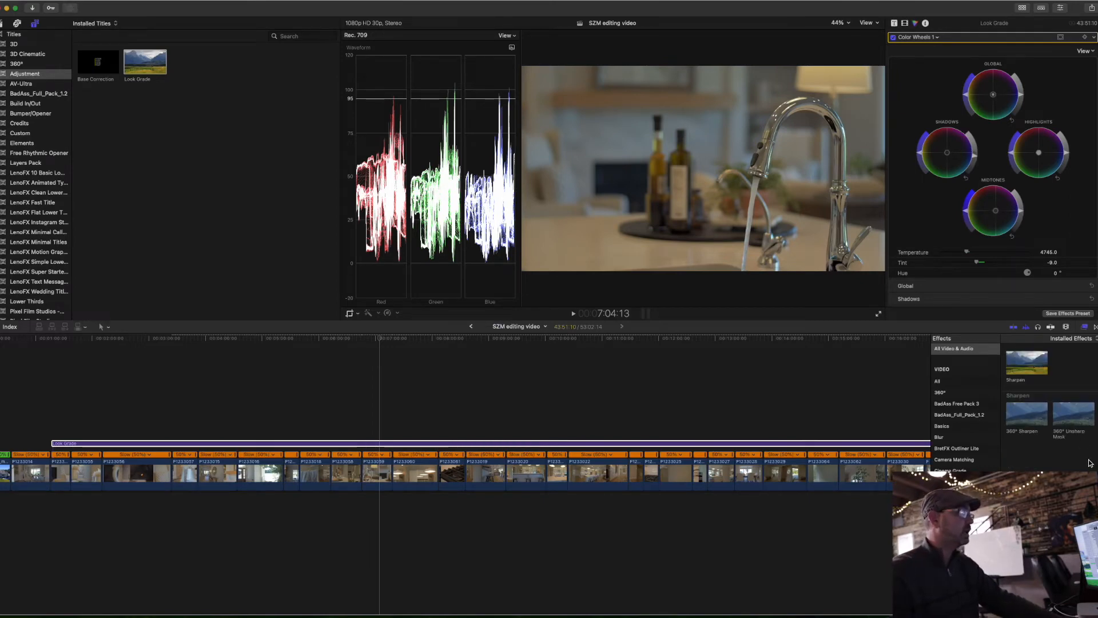
left_click_drag(1033, 362, 544, 445)
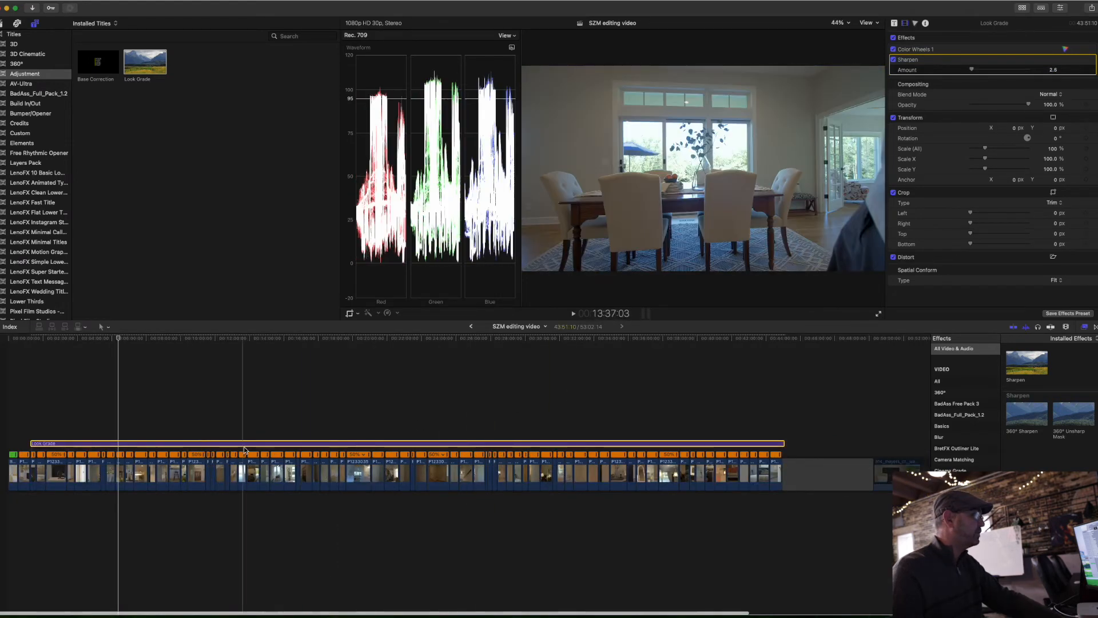
left_click(896, 456)
left_click(895, 466)
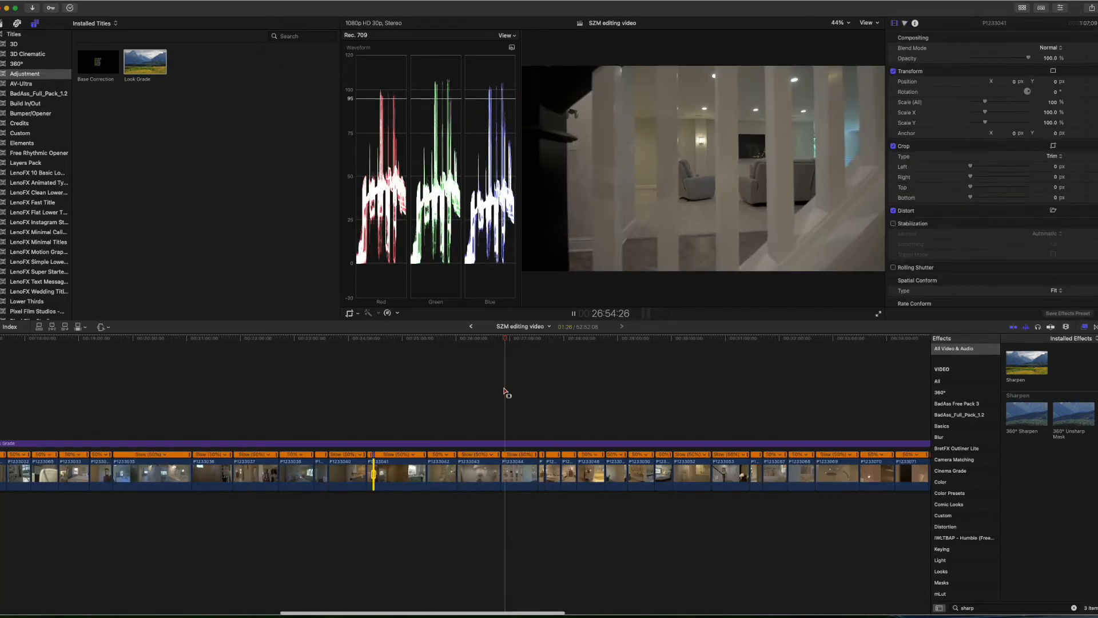
Step: Select the range of clip P1233044 where the camera passes the dark post, speed it up 4x and play it back
key("super+equal")
key("super+equal")
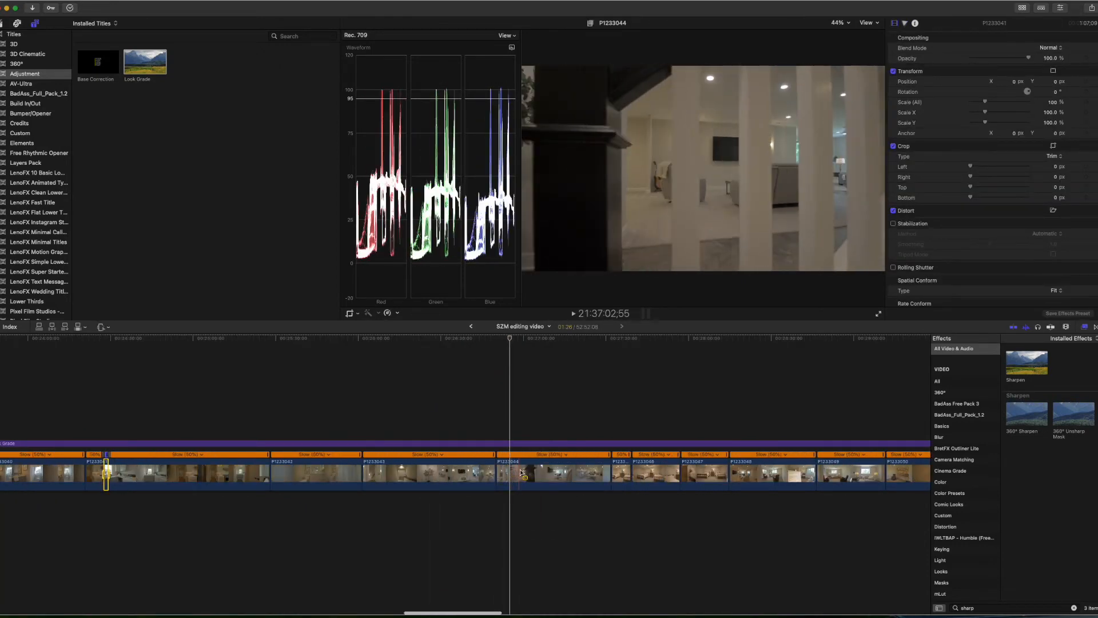
left_click_drag(519, 473, 534, 470)
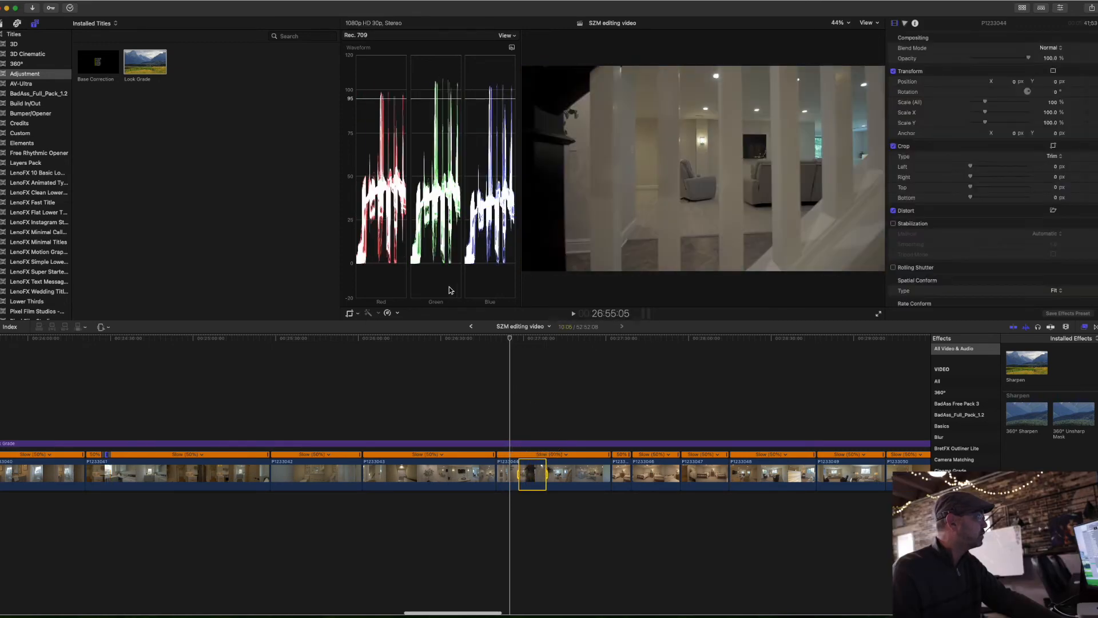
left_click(398, 313)
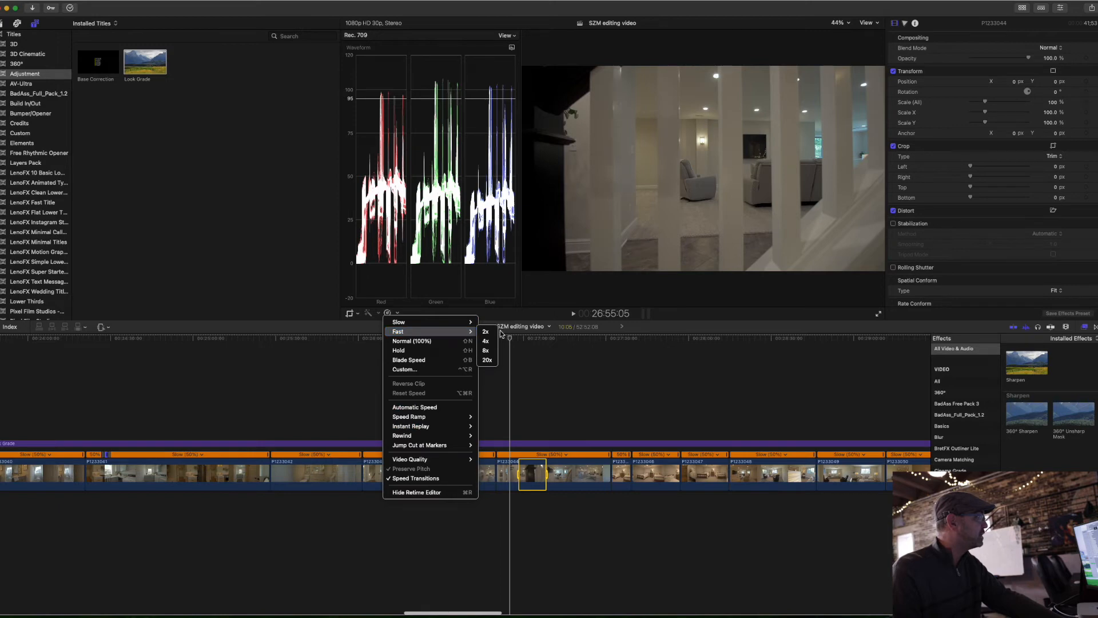
left_click(488, 342)
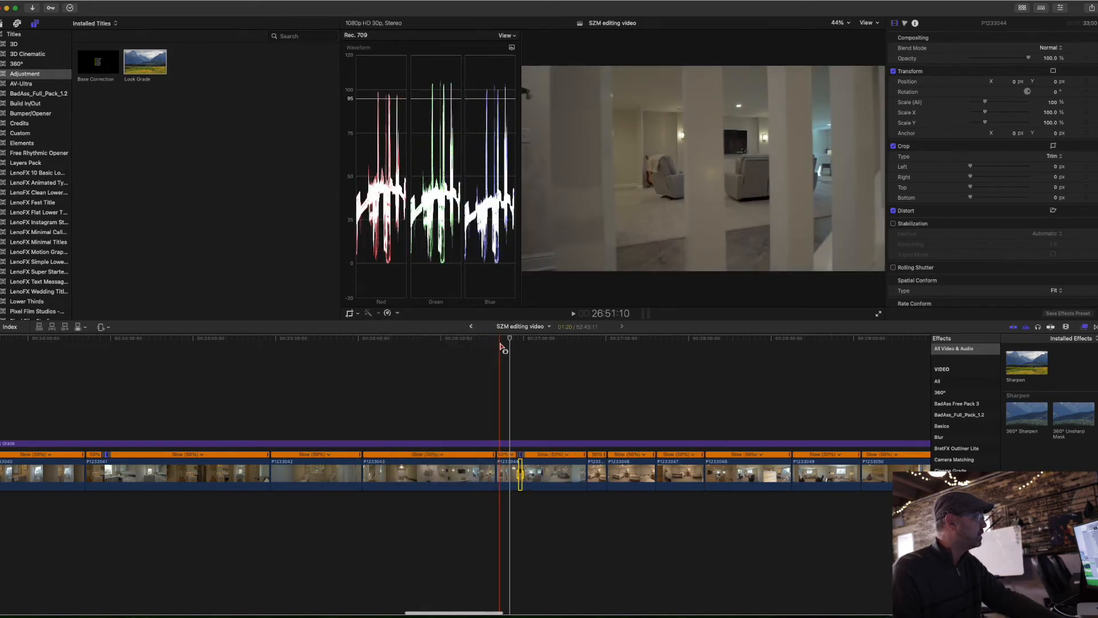
key("space")
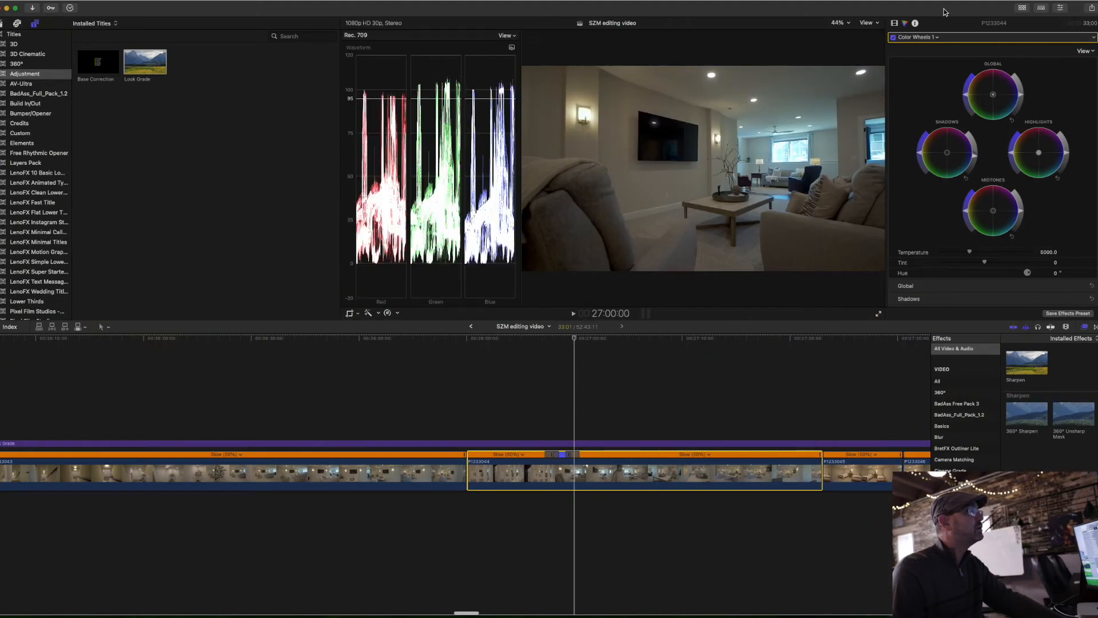
Step: Bring up the video properties of clip P1233044, including its stabilization and rolling shutter settings
left_click(895, 22)
scroll(901, 162, "down", 3)
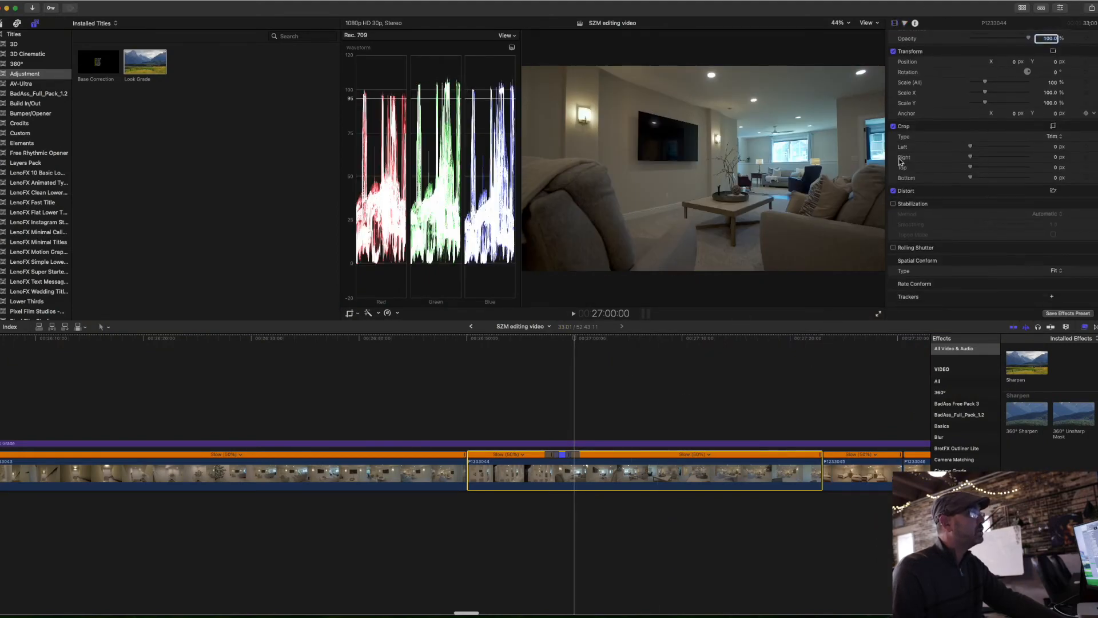